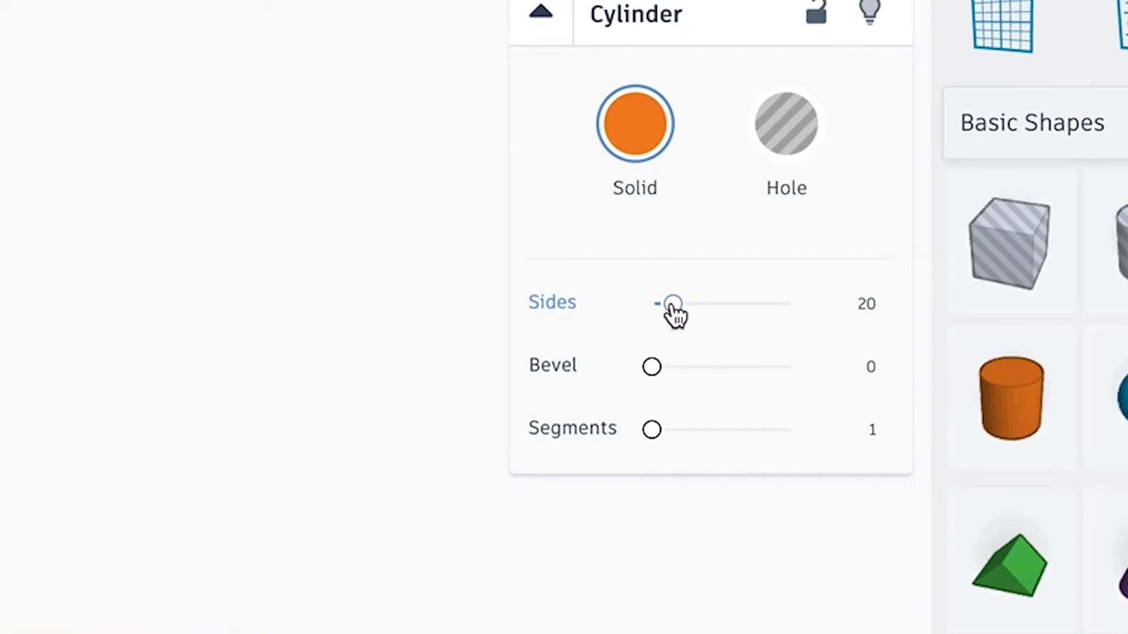
Make the cylinder a 64-sided disc 55 mm across and 6 mm high, and shift it toward the back of the workplane
drag(672, 307, 941, 327)
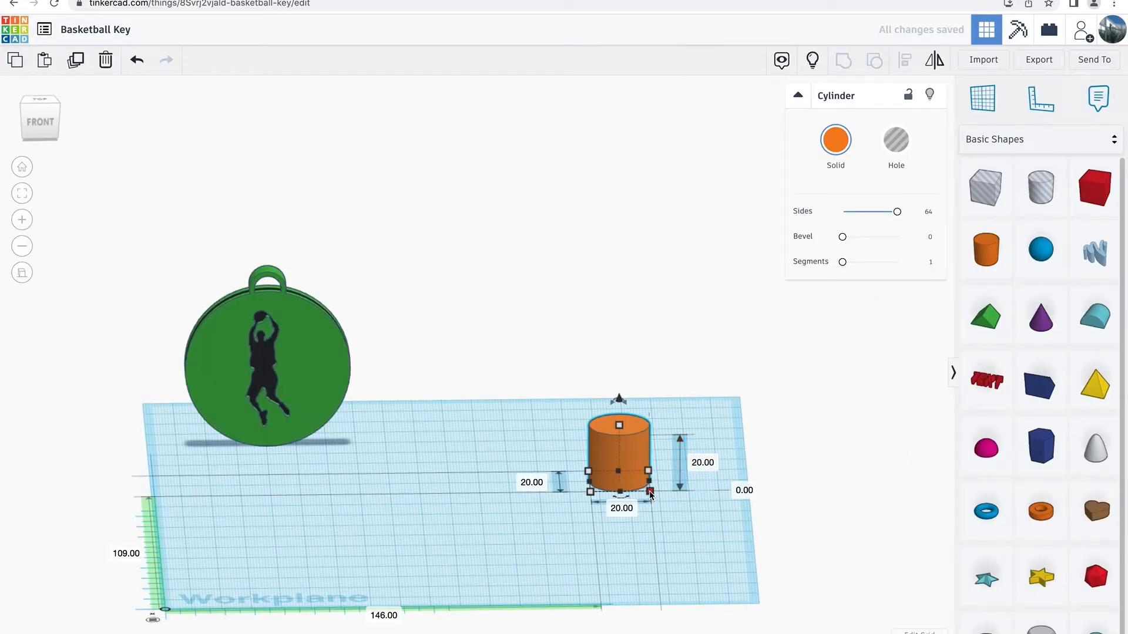
shift+drag(665, 509, 698, 526)
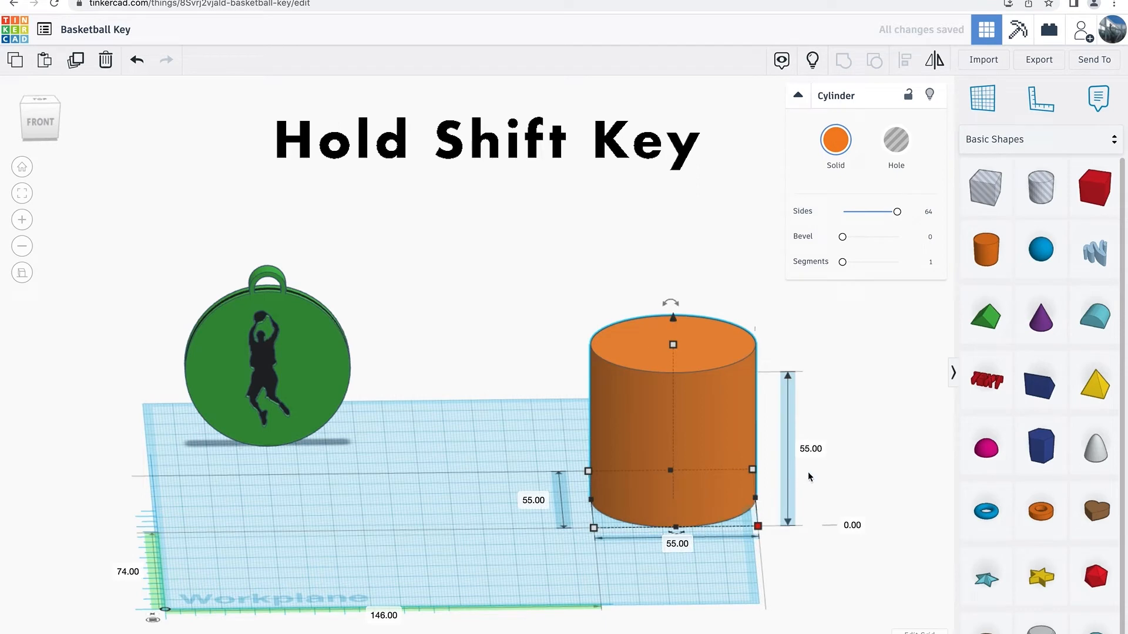
click(811, 449)
text(6)
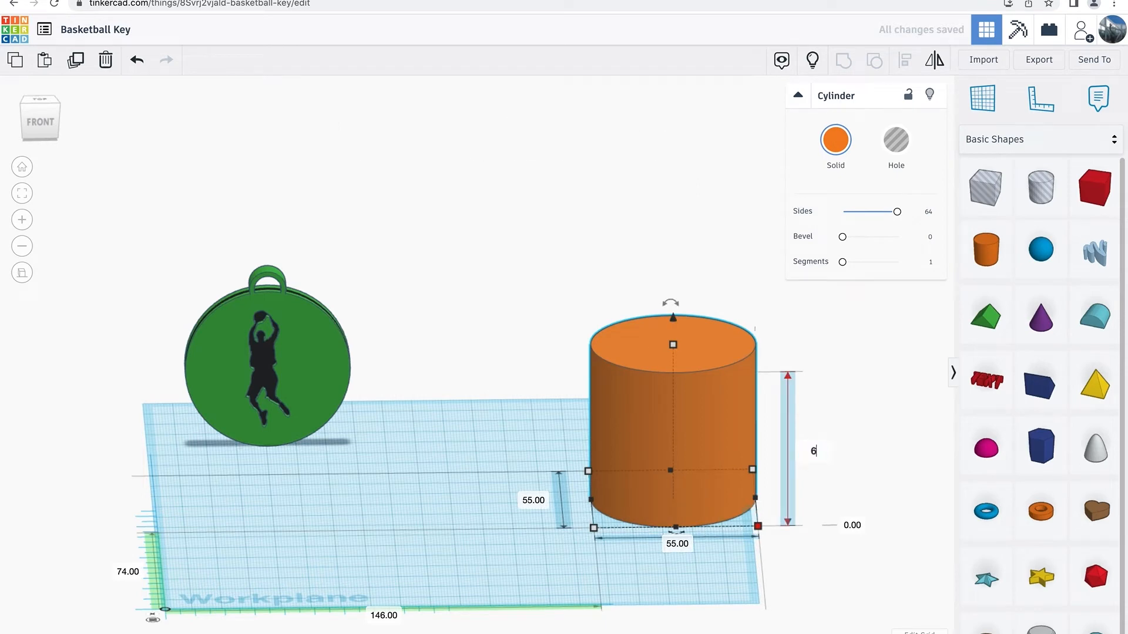
key(Return)
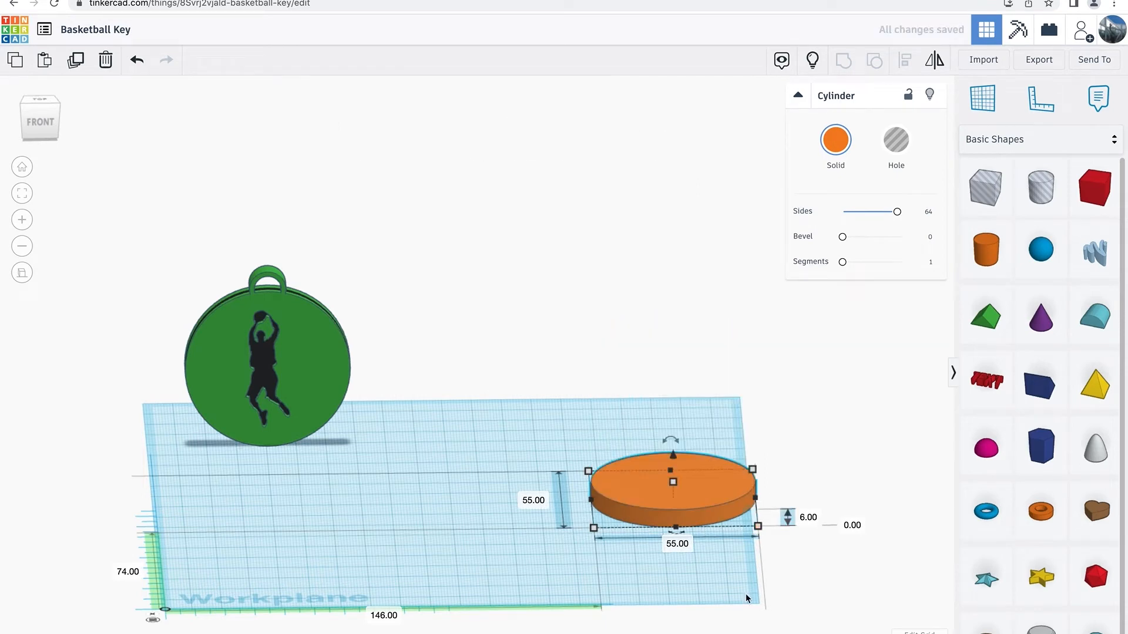
click(703, 573)
drag(677, 495, 615, 419)
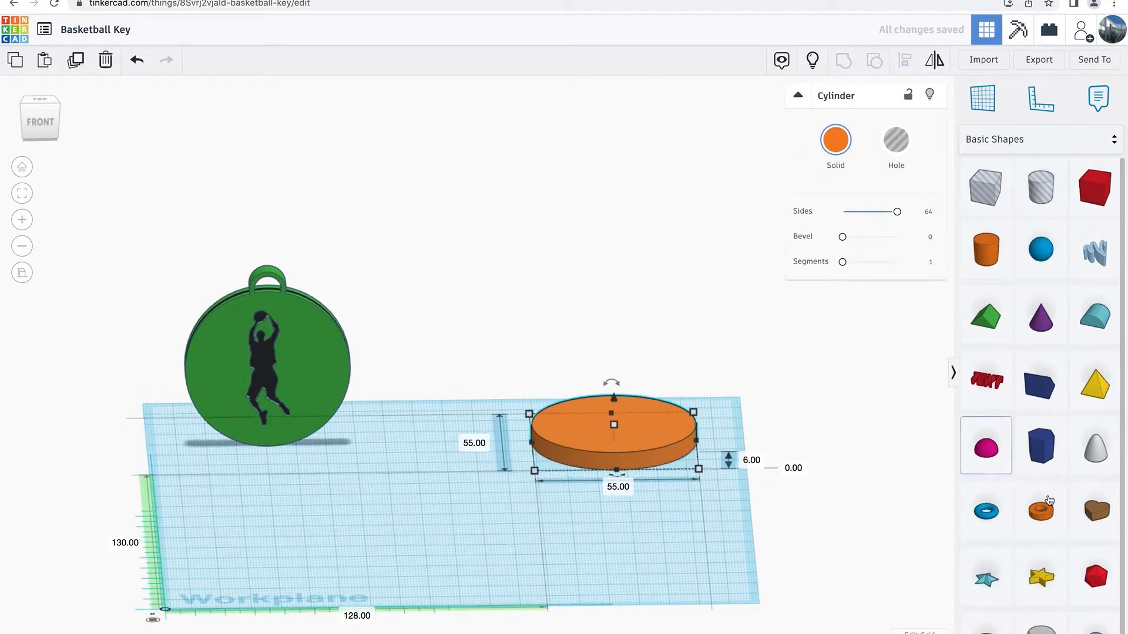
Add a tube between the green keychain and the disc, and set its sides to 64
drag(1041, 513, 446, 433)
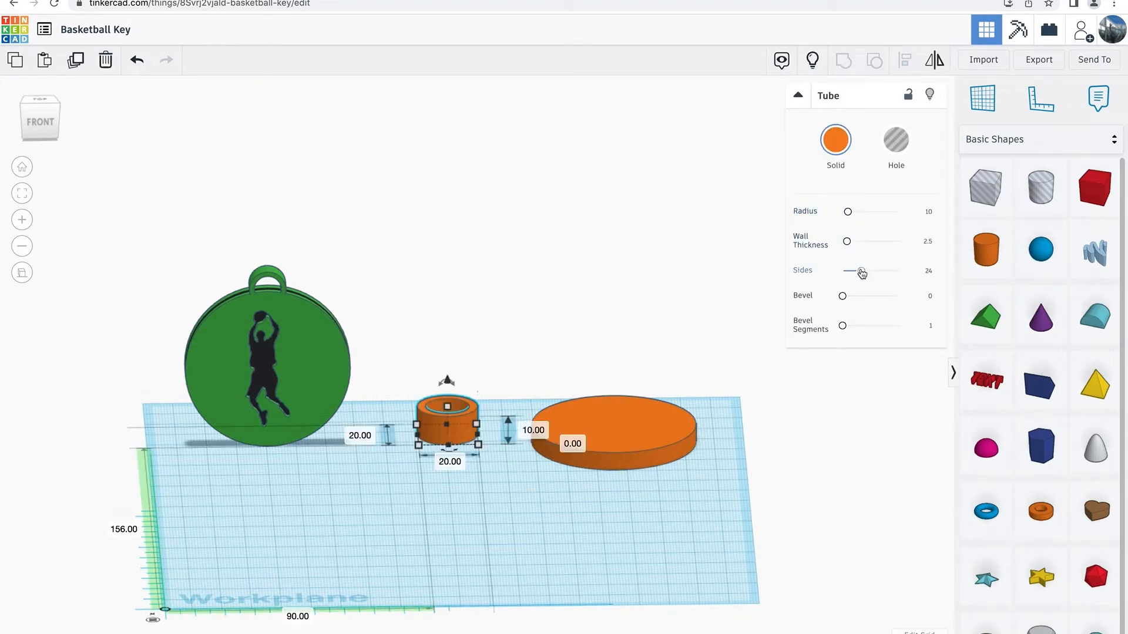
drag(861, 272, 897, 271)
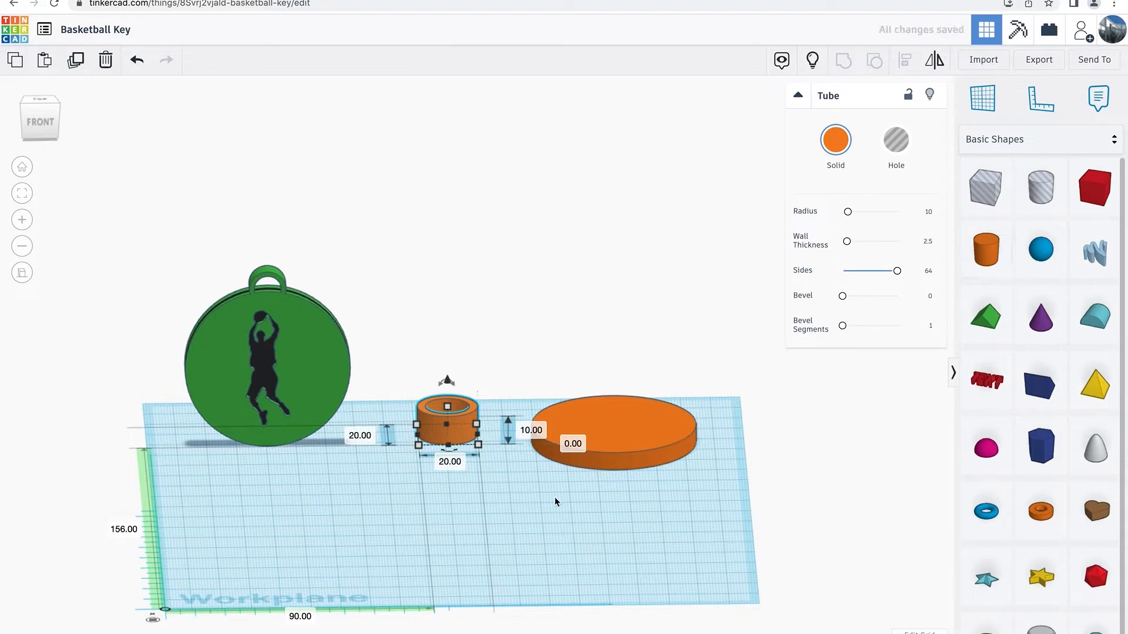
click(527, 512)
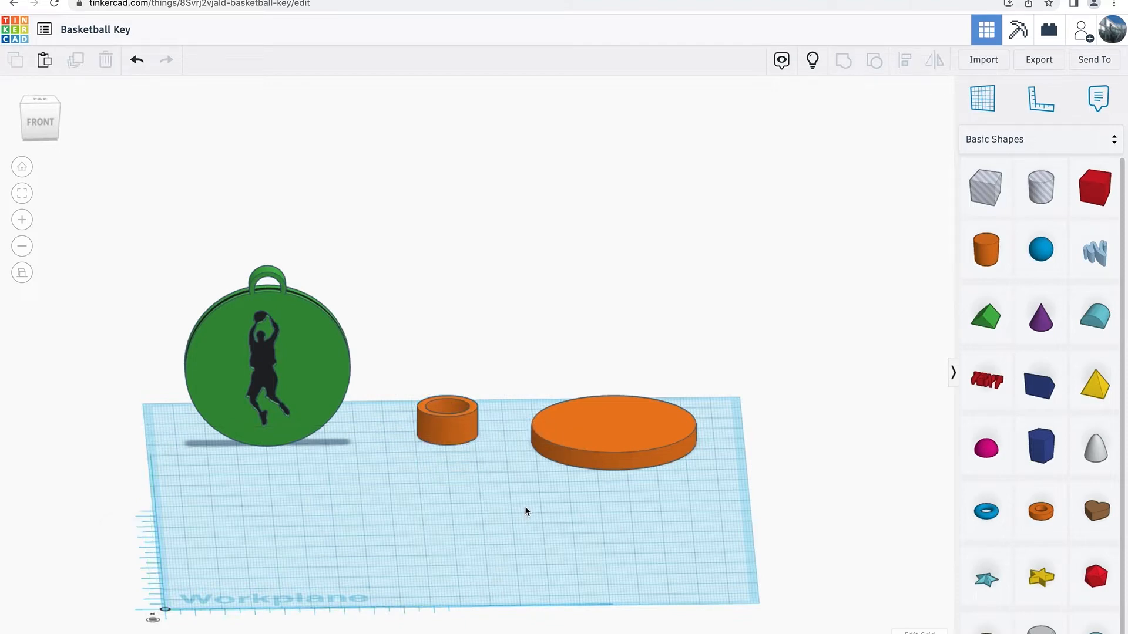
Scale the tube proportionally down to 12 mm wide and deep and 6 mm high
right_drag(525, 508, 523, 608)
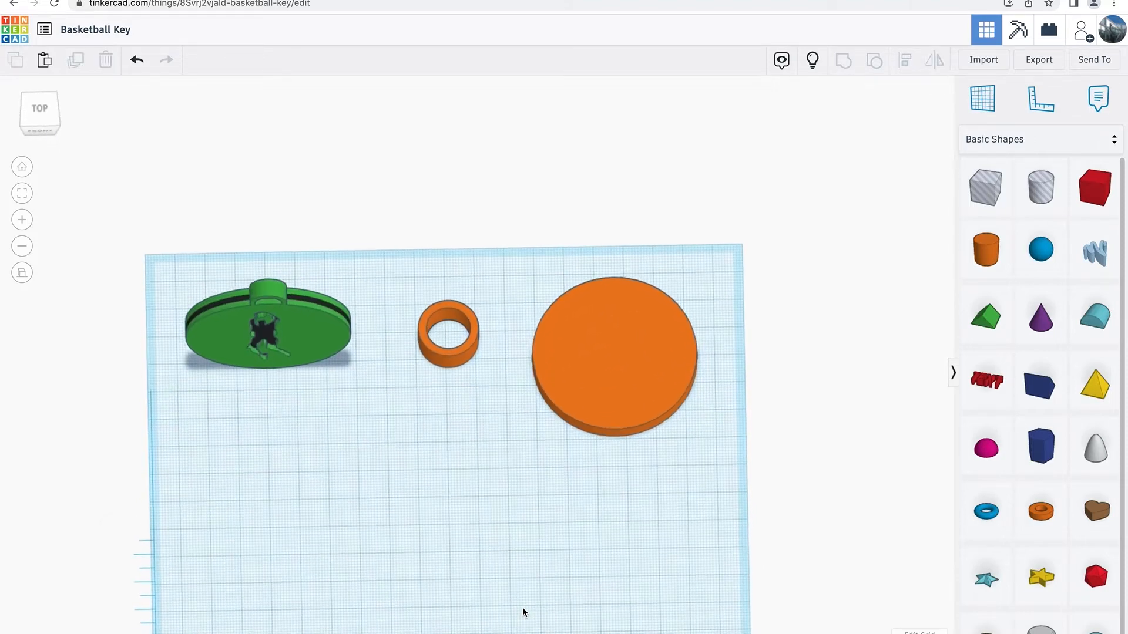
click(453, 354)
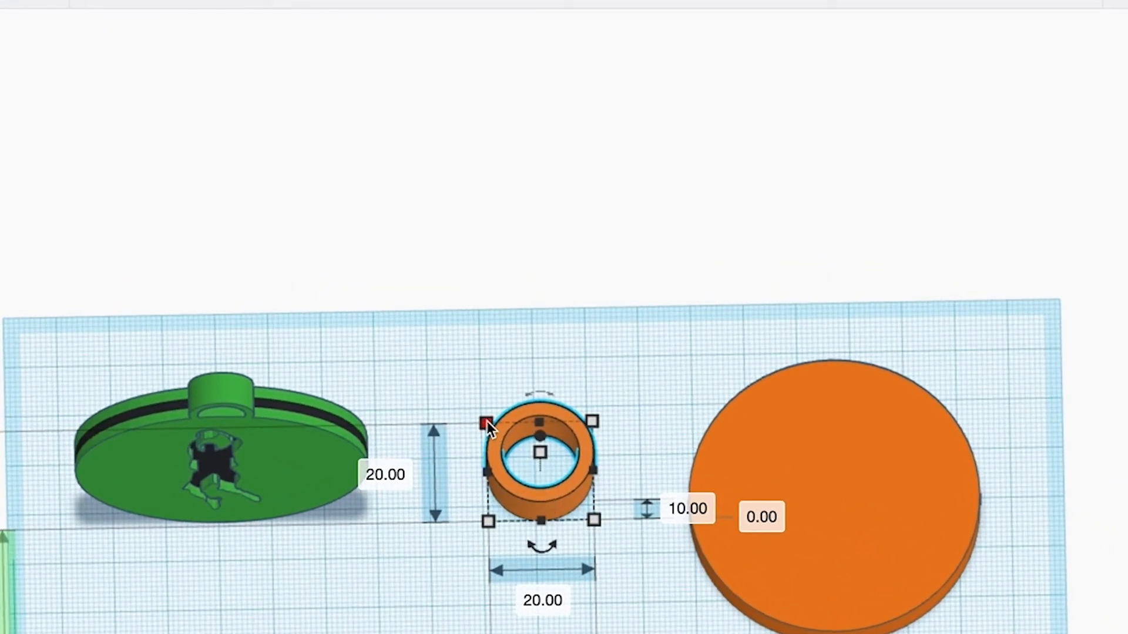
shift+drag(487, 421, 530, 475)
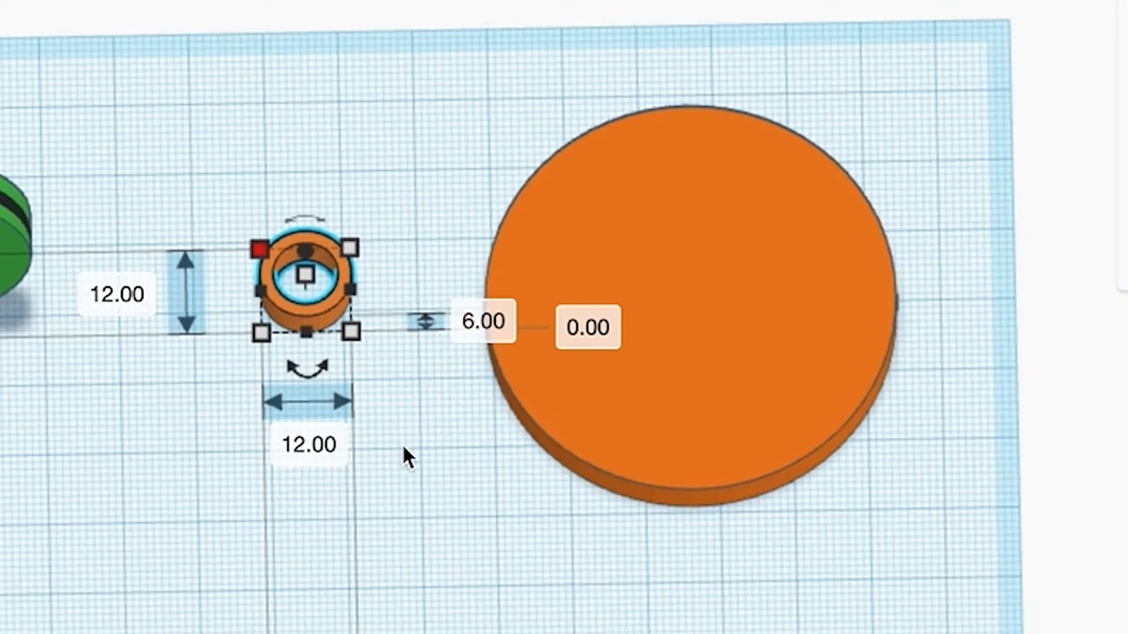
click(407, 457)
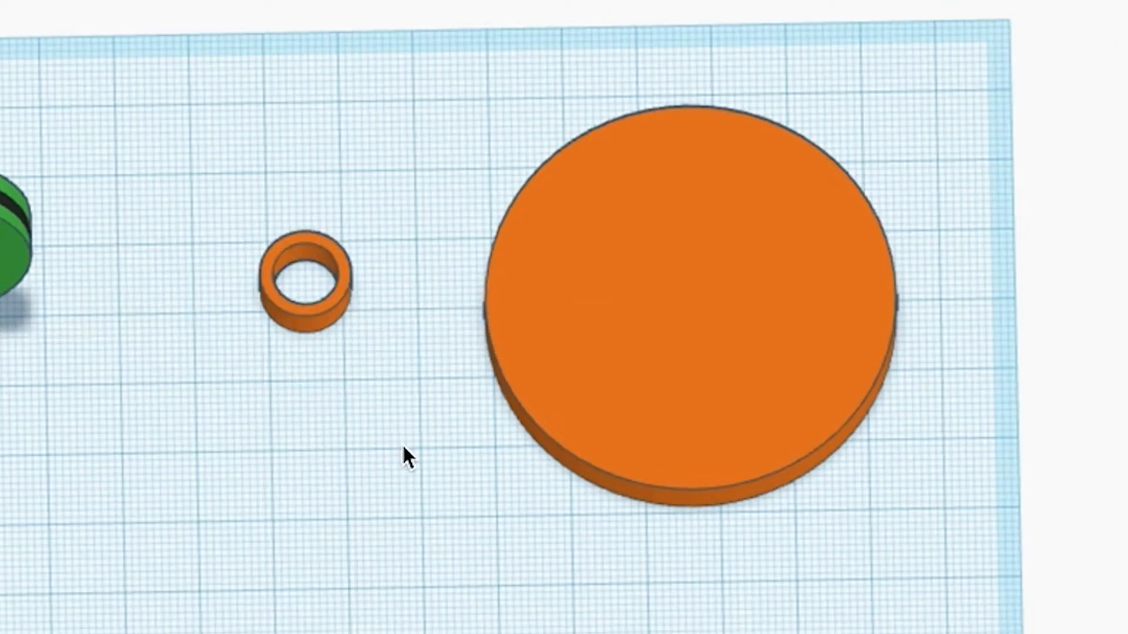
Change the colour of both the large disc and the small tube from orange to green
click(642, 326)
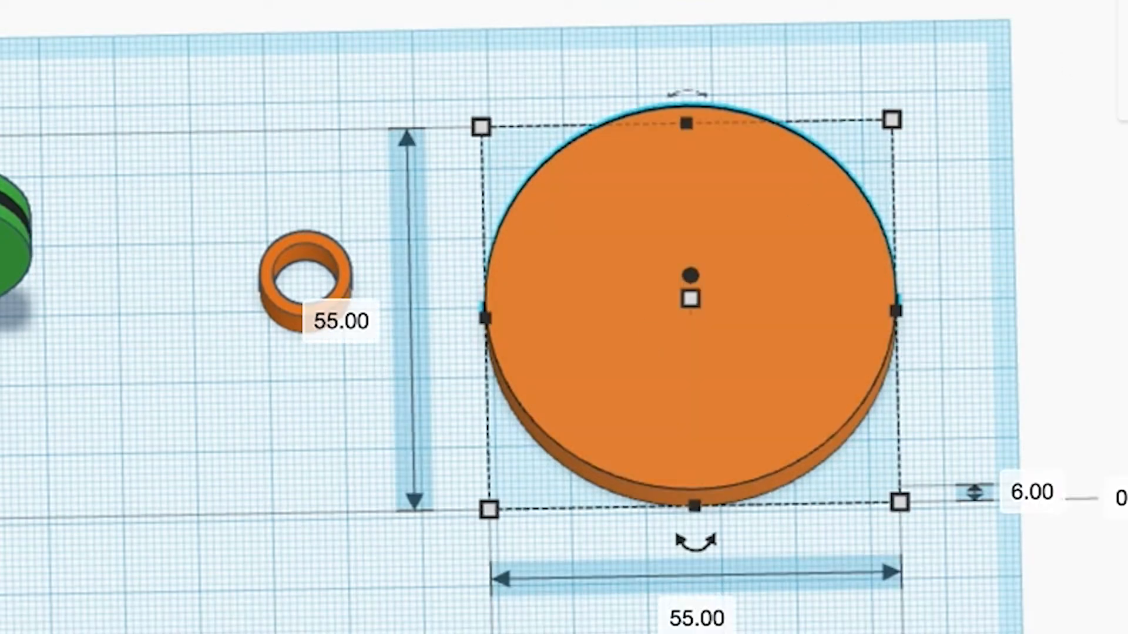
click(836, 141)
click(889, 256)
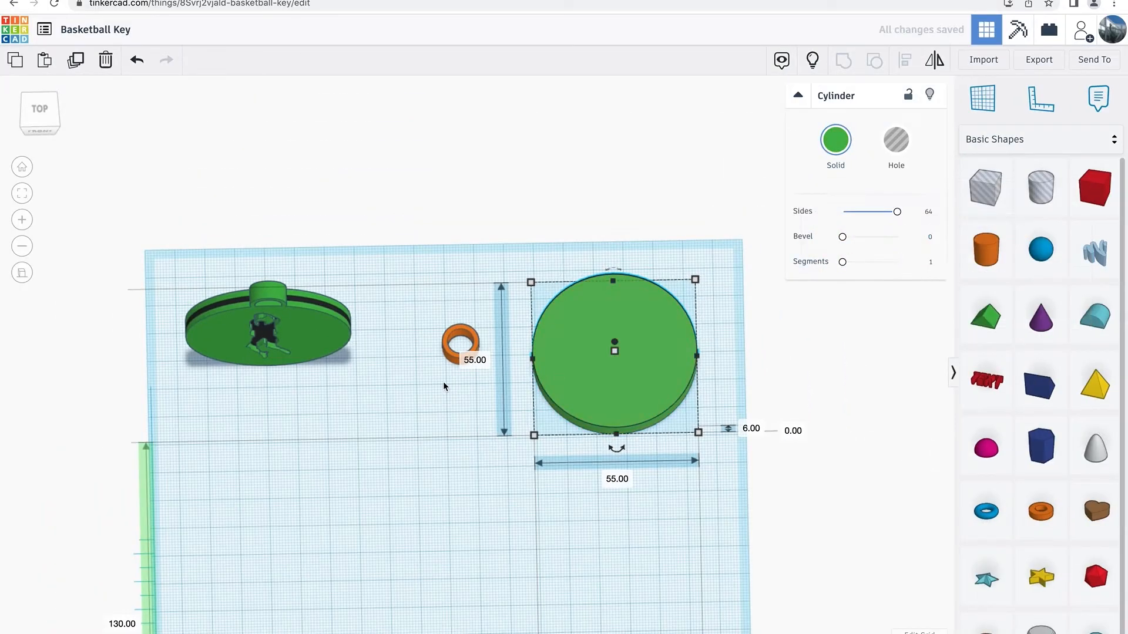
click(287, 308)
click(835, 141)
click(888, 256)
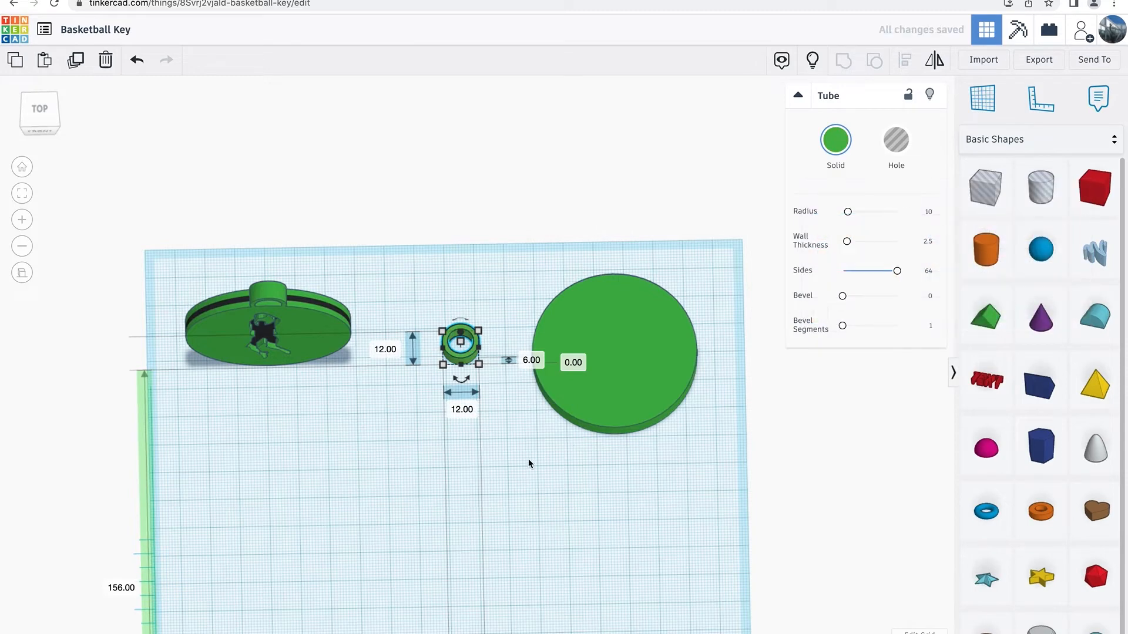
click(531, 457)
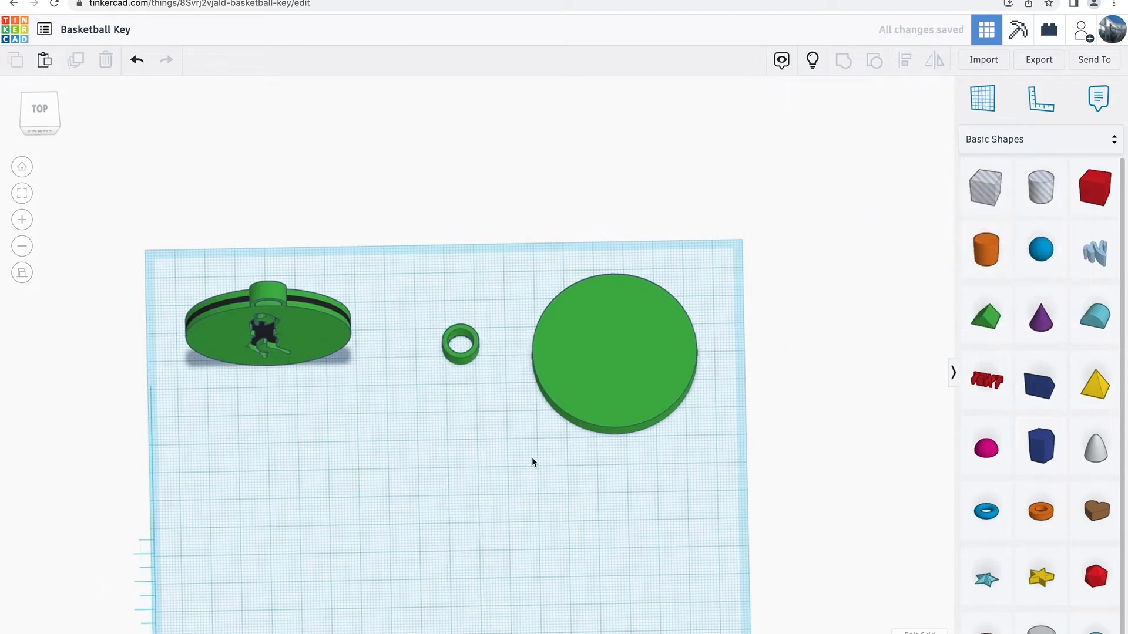
Duplicate the green disc, place the copy in front of the tube, and set its height to 2 mm
click(615, 355)
click(75, 59)
drag(569, 352, 391, 446)
click(573, 525)
text(2)
key(Return)
Colour the 2 mm disc black
click(835, 140)
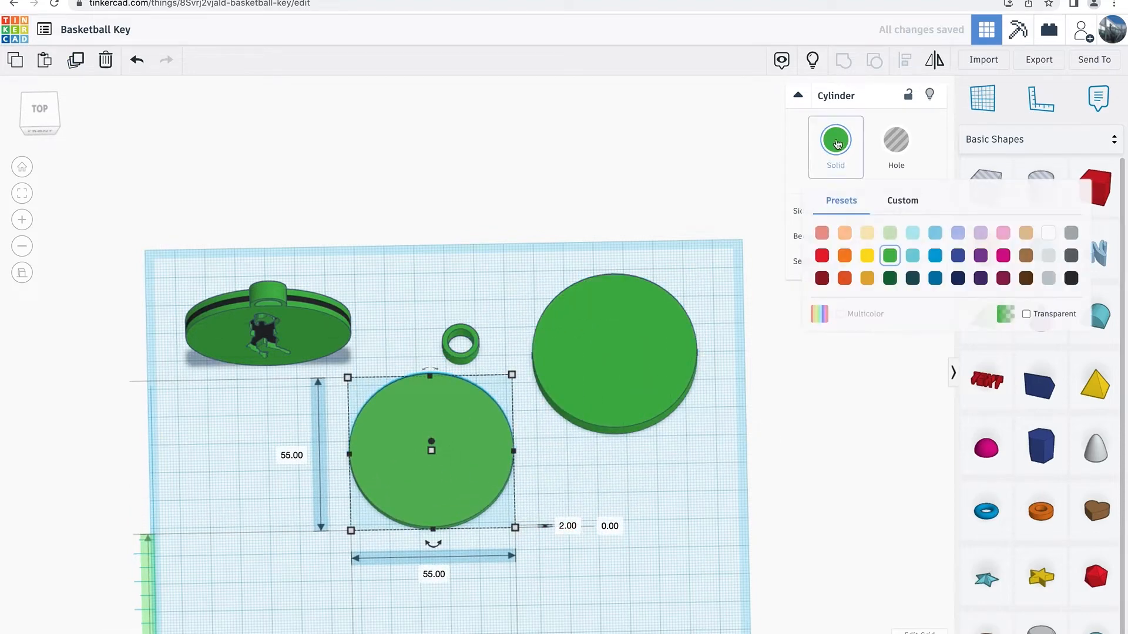
click(1071, 278)
click(527, 571)
Move the black disc in front of the green disc and align the two at their middle height
right_drag(523, 561, 520, 438)
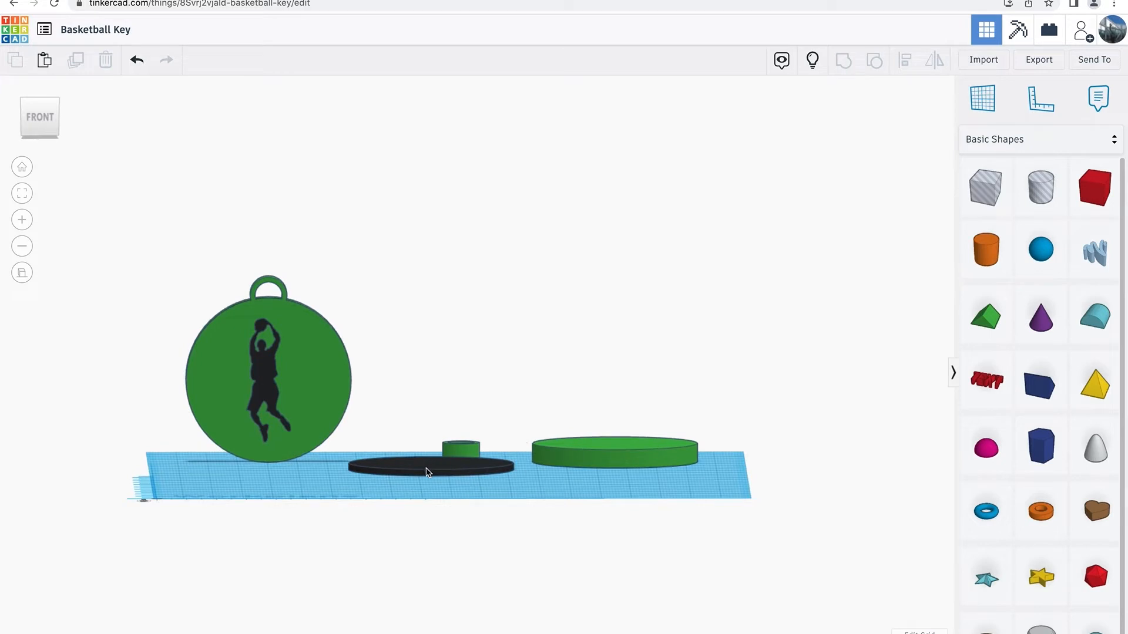
drag(426, 471, 608, 467)
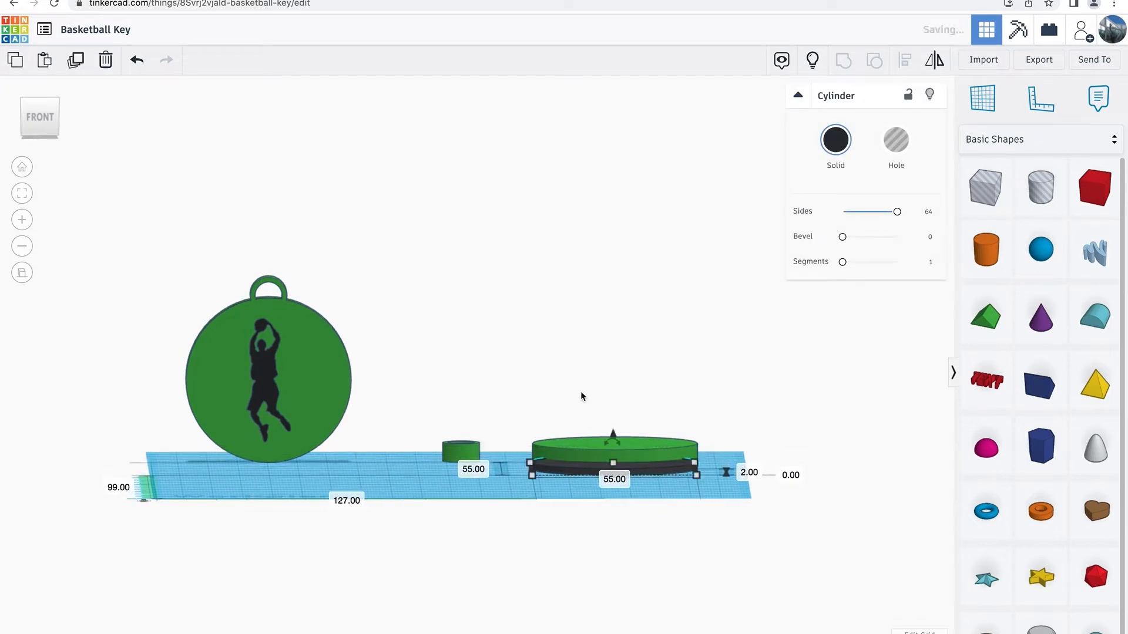
shift+click(622, 495)
scroll(622, 495, up, 3)
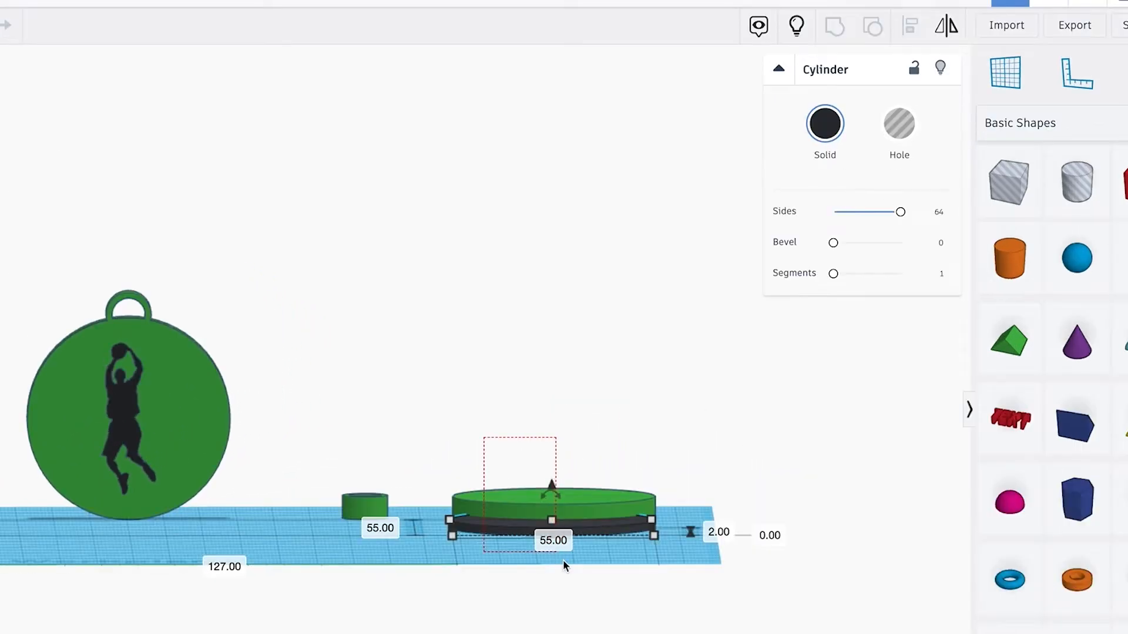
shift+click(621, 494)
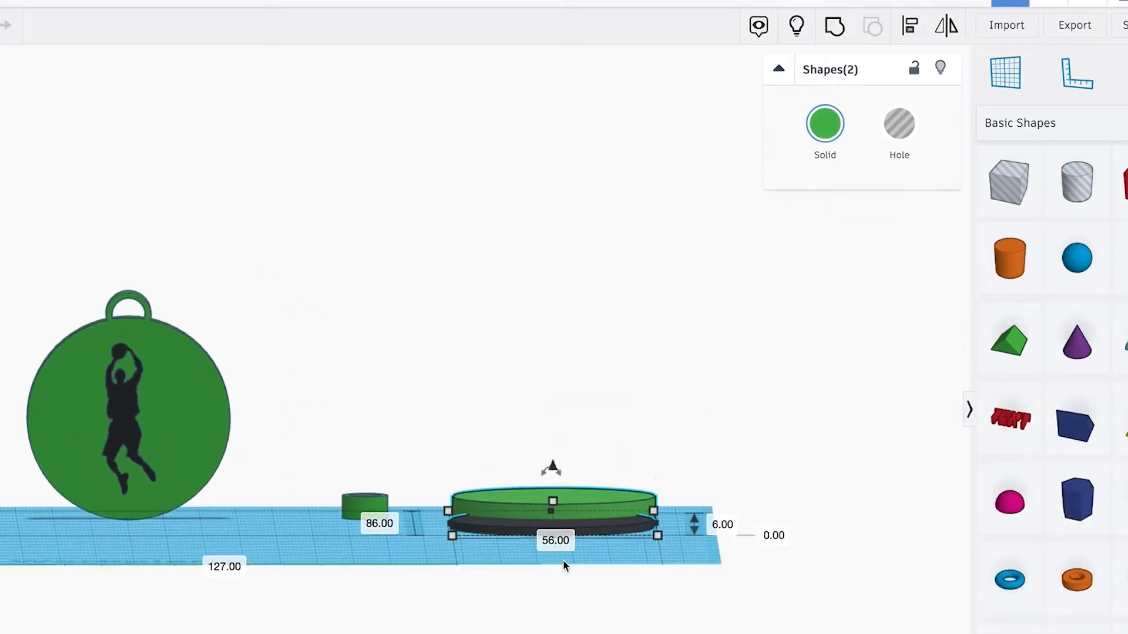
scroll(621, 497, up, 3)
scroll(563, 566, up, 2)
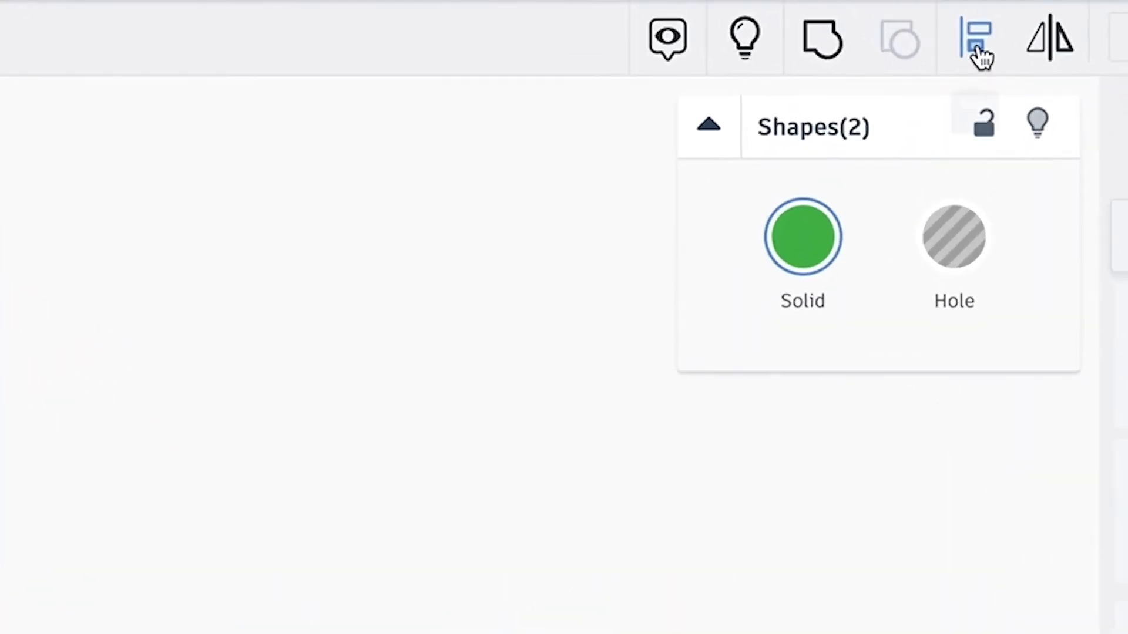
click(977, 50)
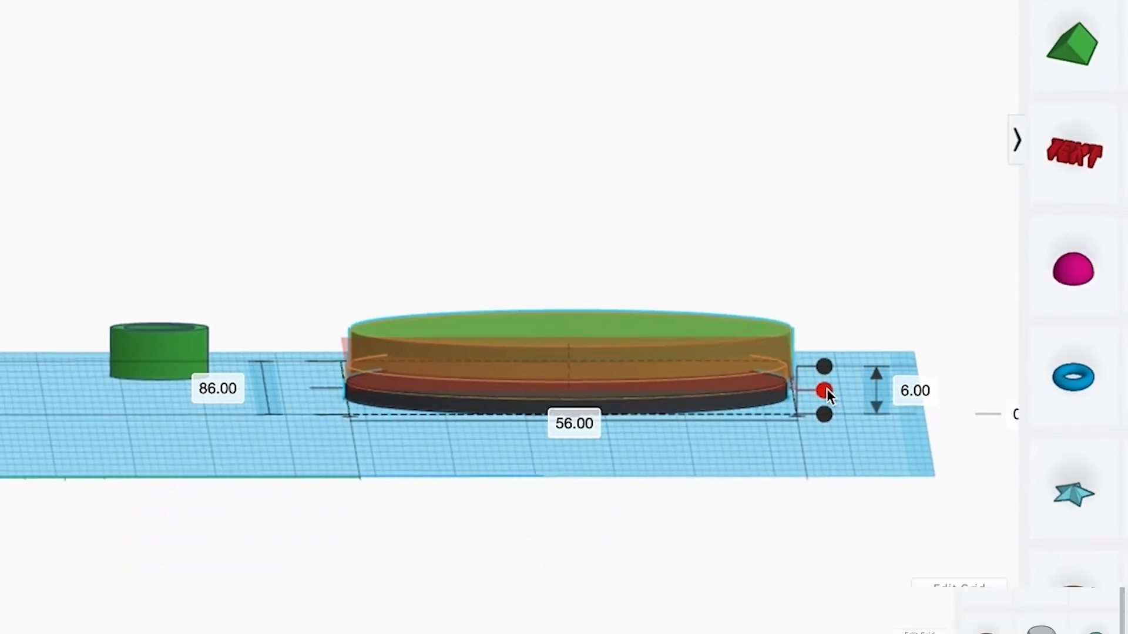
click(825, 391)
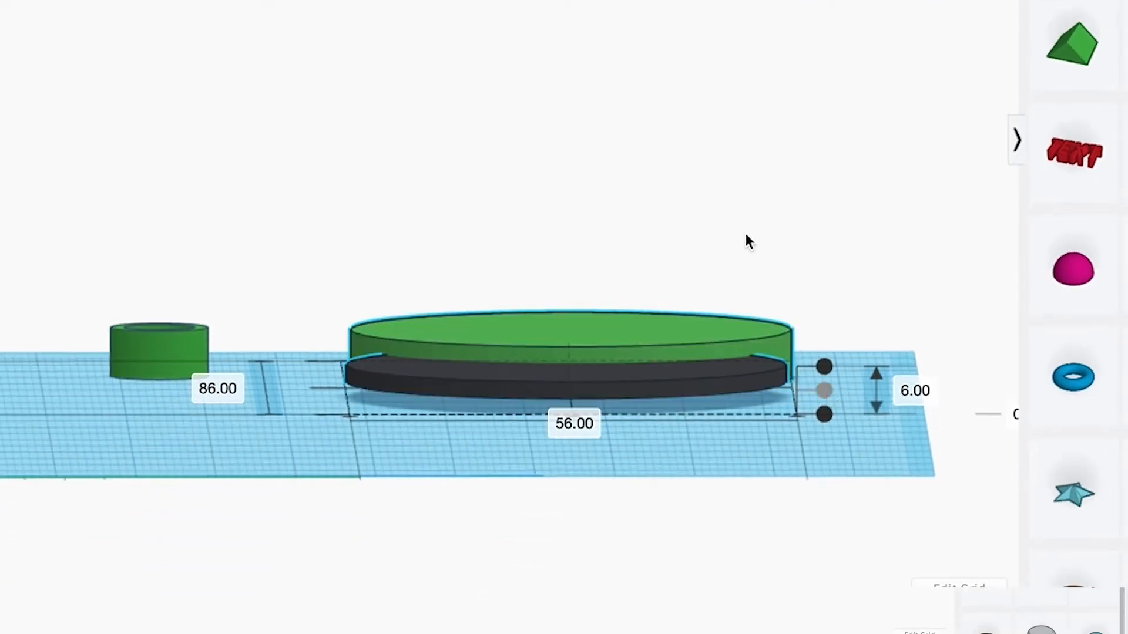
Centre the black and green discs on each other in both depth and width
right_drag(728, 221, 728, 385)
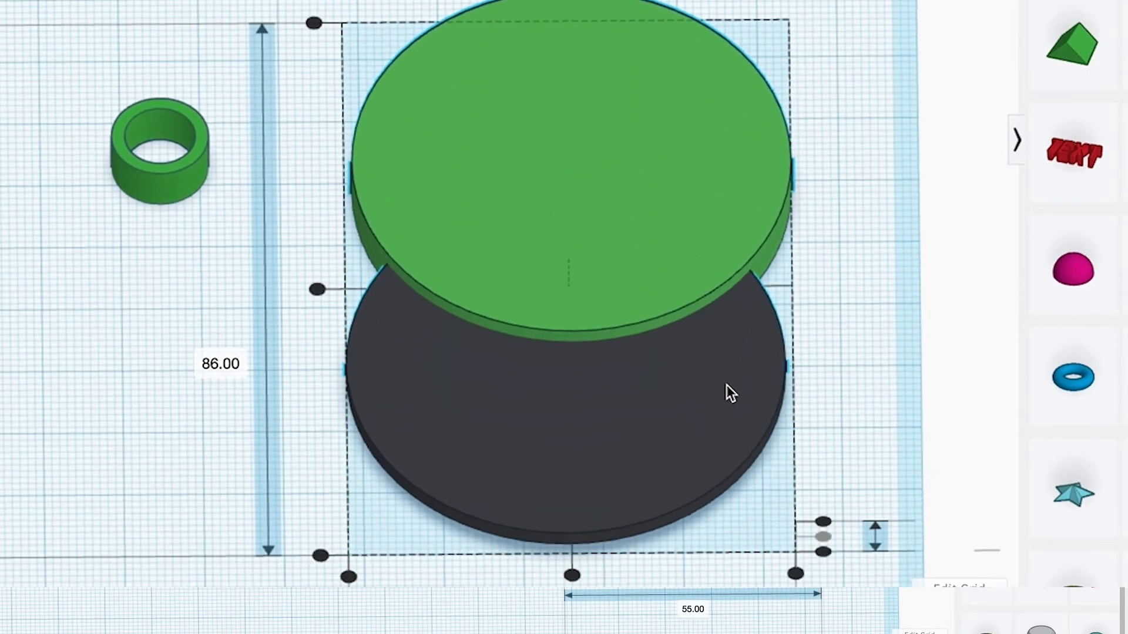
click(316, 289)
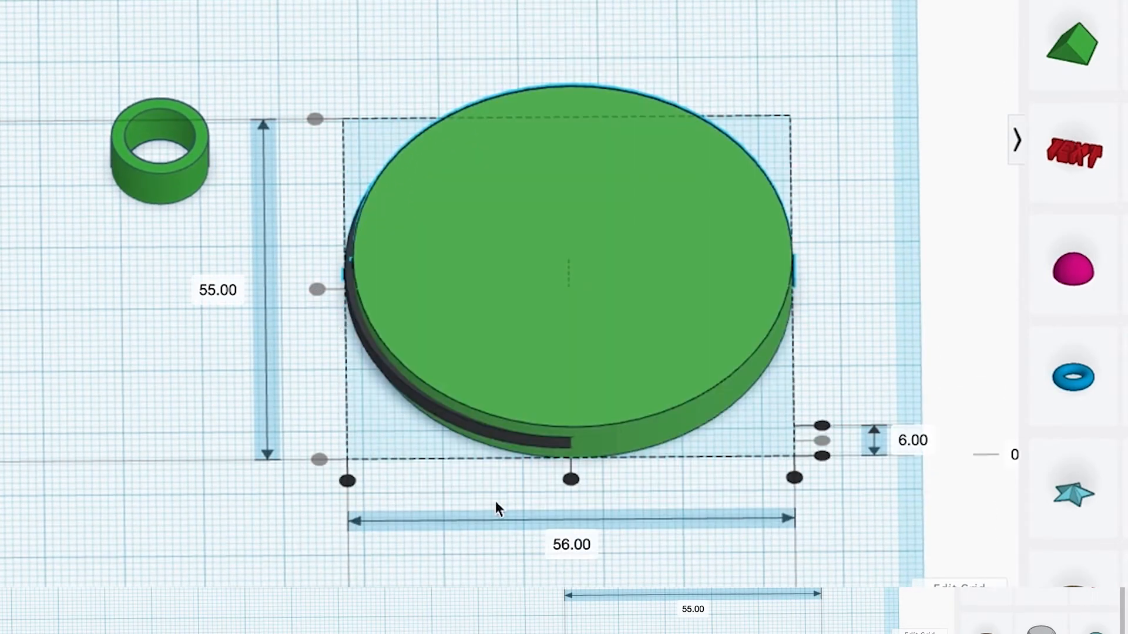
click(571, 479)
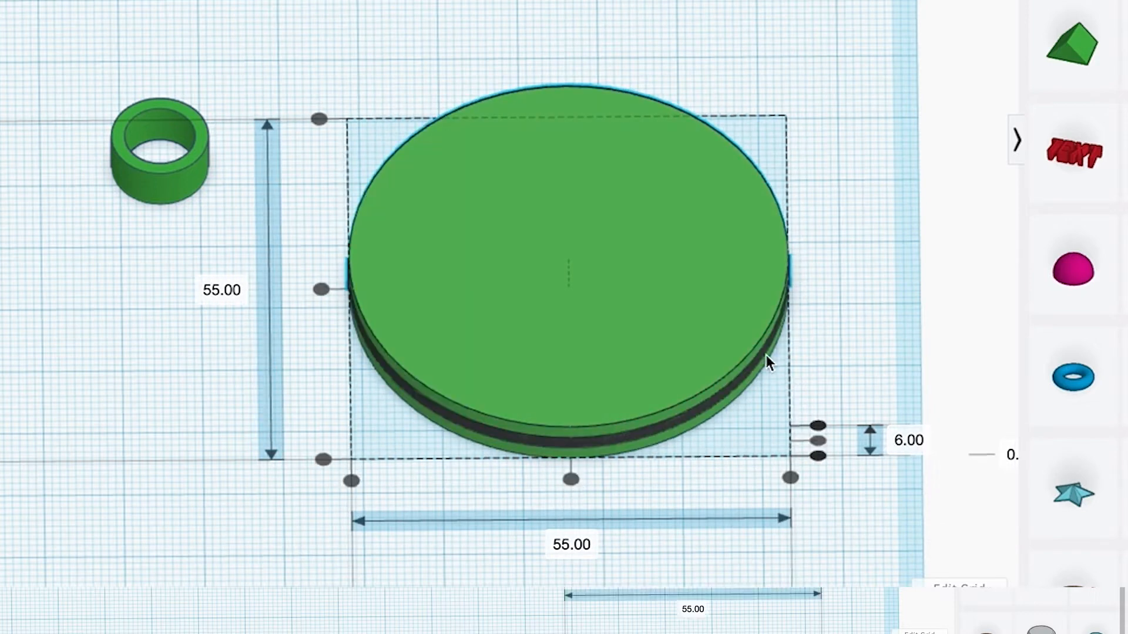
click(829, 293)
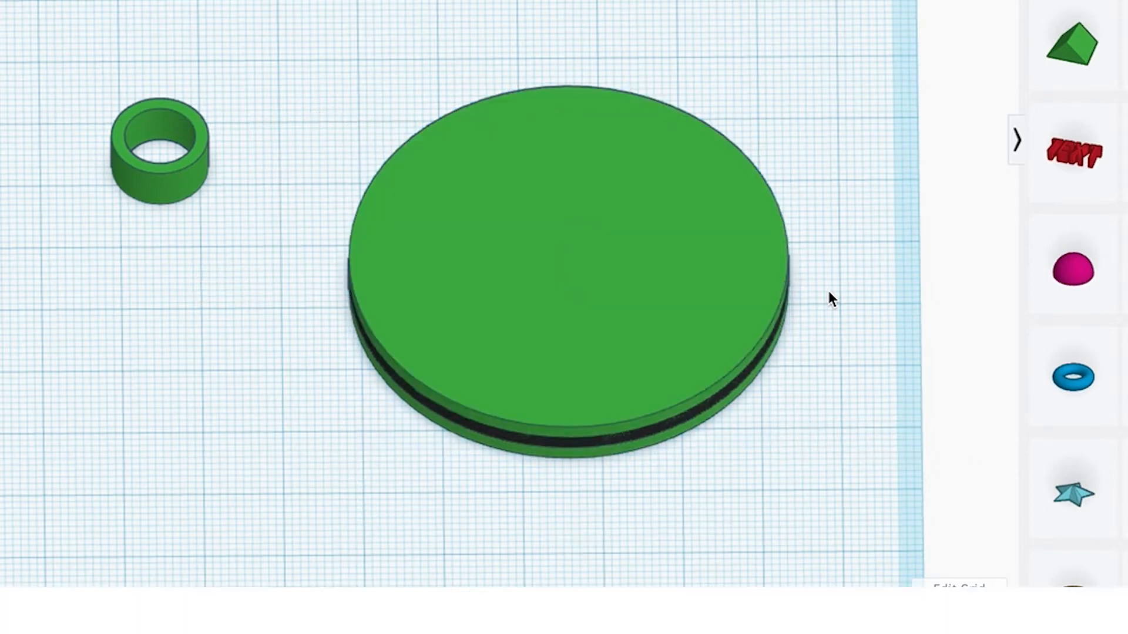
Slide the black disc out of the green disc toward the keychain until the two no longer overlap
click(649, 431)
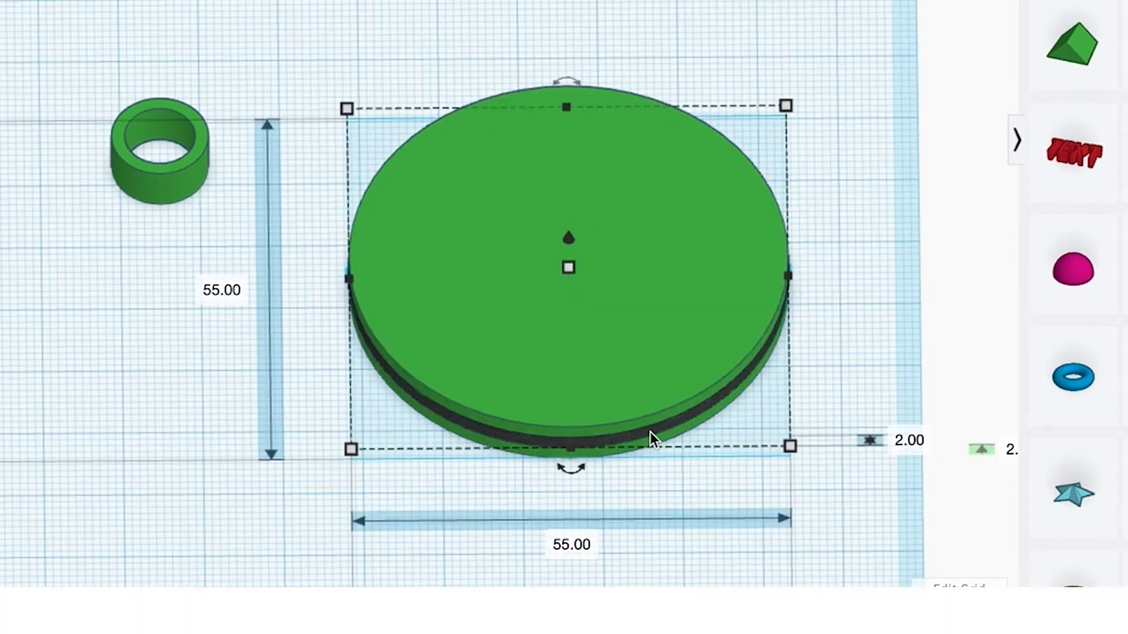
key(Left)
key(Left)
key(Left)
key(Left)
key(Left)
key(Left)
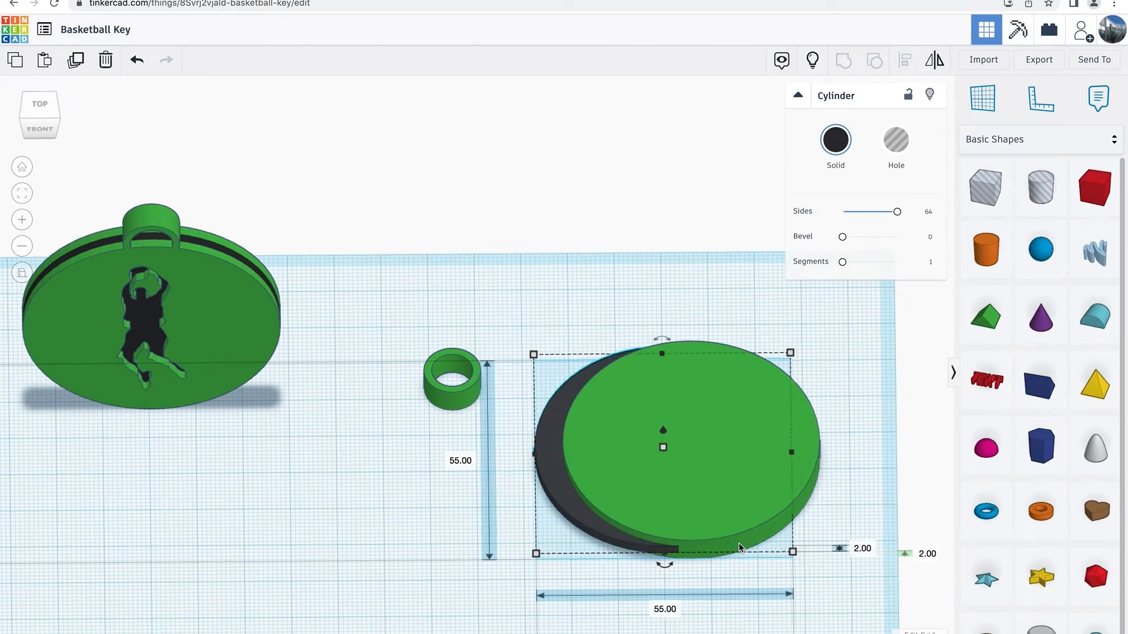
key(Left)
key(Left)
key(Left)
key(Left)
key(Left)
key(Left)
key(Left)
key(Left)
key(Left)
key(Left)
key(Left)
key(Left)
key(Left)
key(Left)
key(Left)
key(Left)
key(Left)
key(Left)
key(Left)
key(Left)
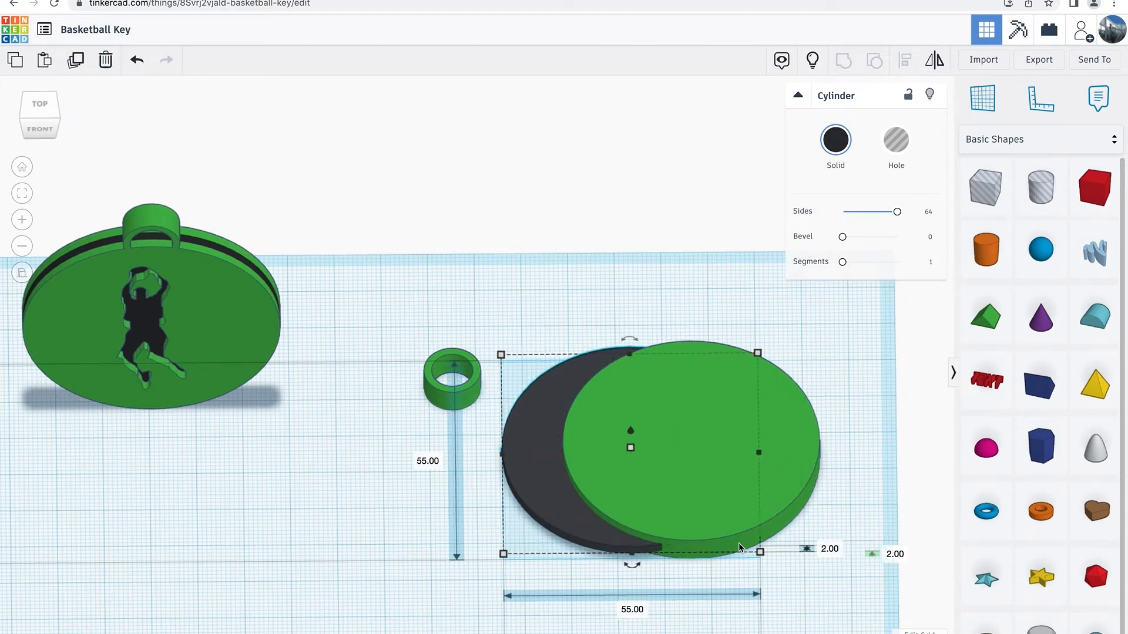
key(Left)
key(Left)
key(Left)
key(Left)
key(Left)
key(Left)
key(Left)
key(Left)
key(Left)
key(Left)
key(Left)
key(Left)
key(Left)
key(Left)
key(Left)
key(Left)
key(Left)
key(Left)
key(Left)
key(Left)
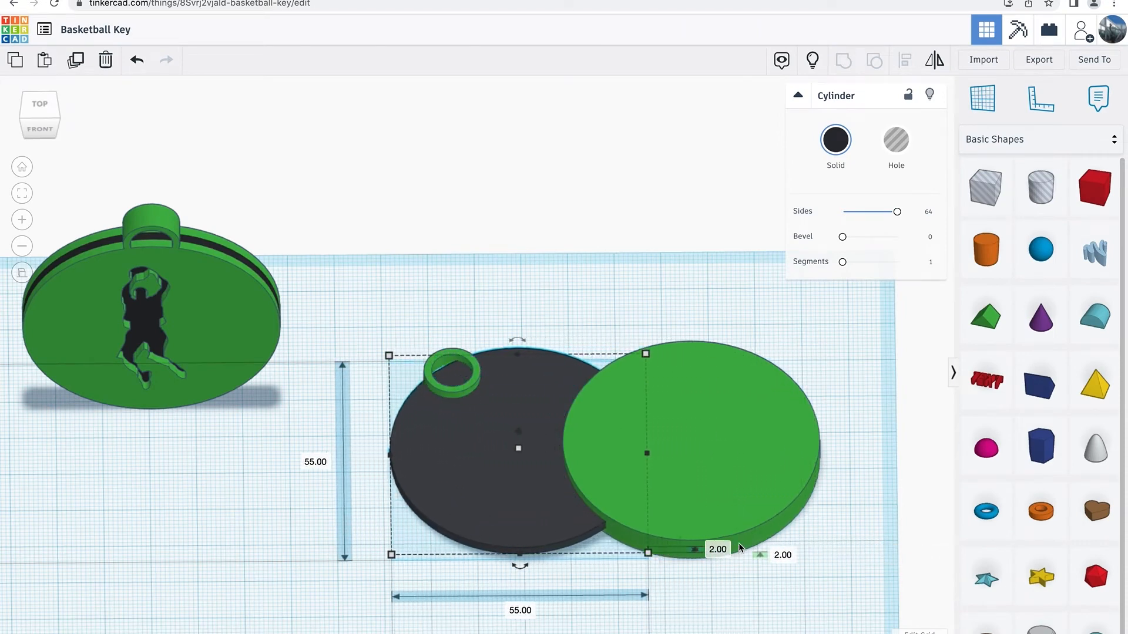
key(Left)
key(Left)
key(Left)
key(Left)
key(Left)
key(Left)
key(Left)
key(Left)
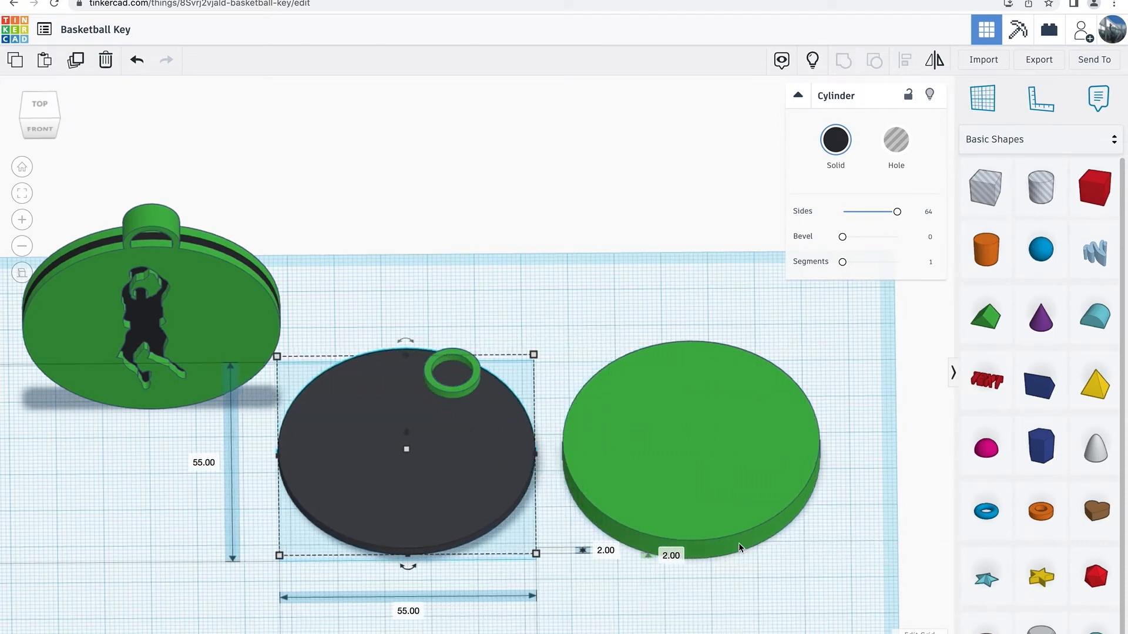
click(717, 317)
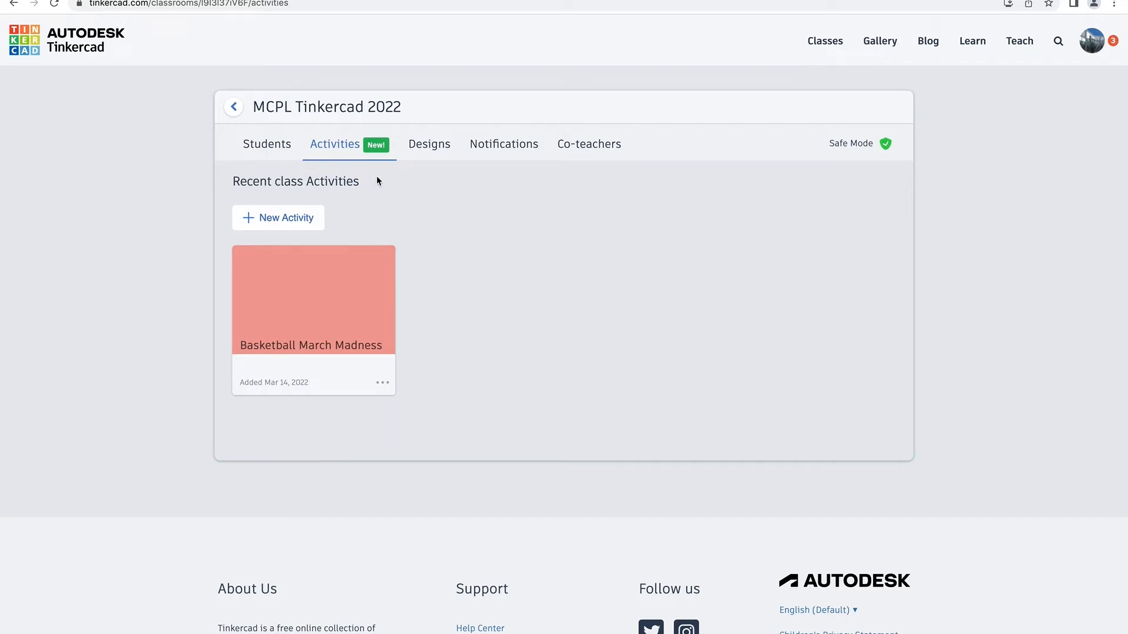
Open the Basketball March Madness activity of the MCPL Tinkercad 2022 class
click(309, 320)
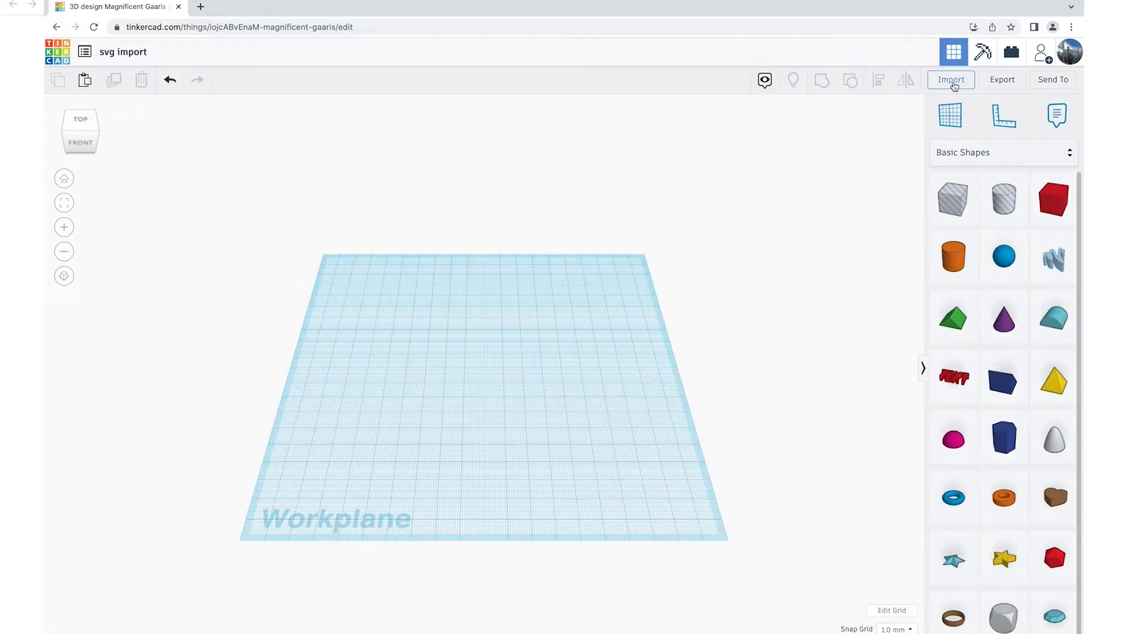
Import the player silhouette file kobe1.svg into the svg import design, entering 50 as its import size value
click(952, 81)
click(561, 344)
click(454, 26)
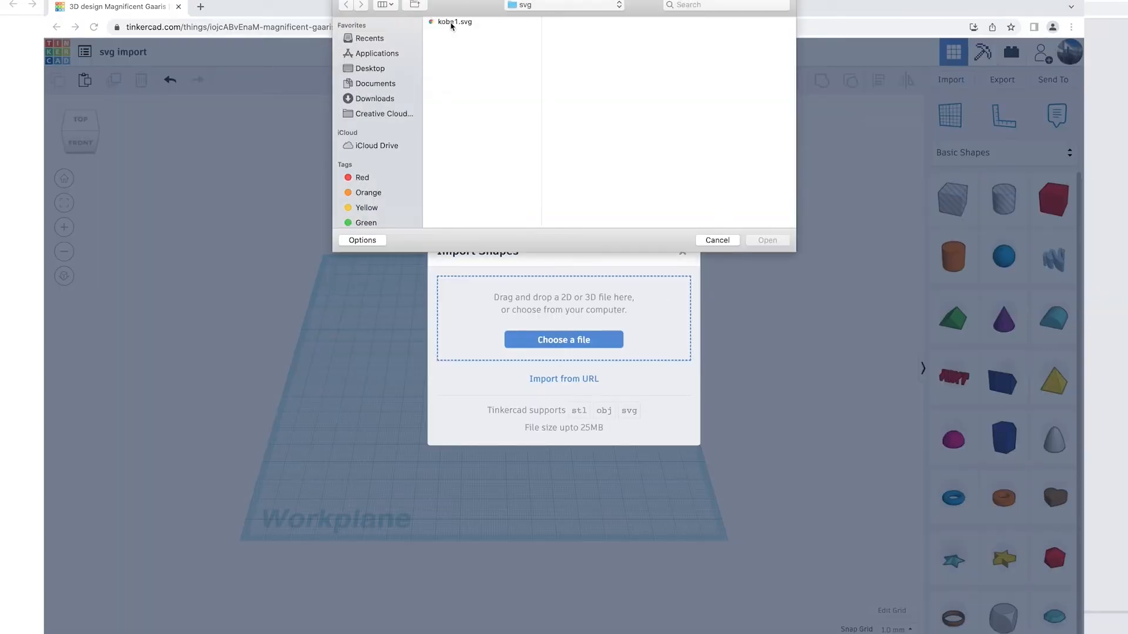
click(768, 241)
double_click(516, 392)
text(50)
click(661, 462)
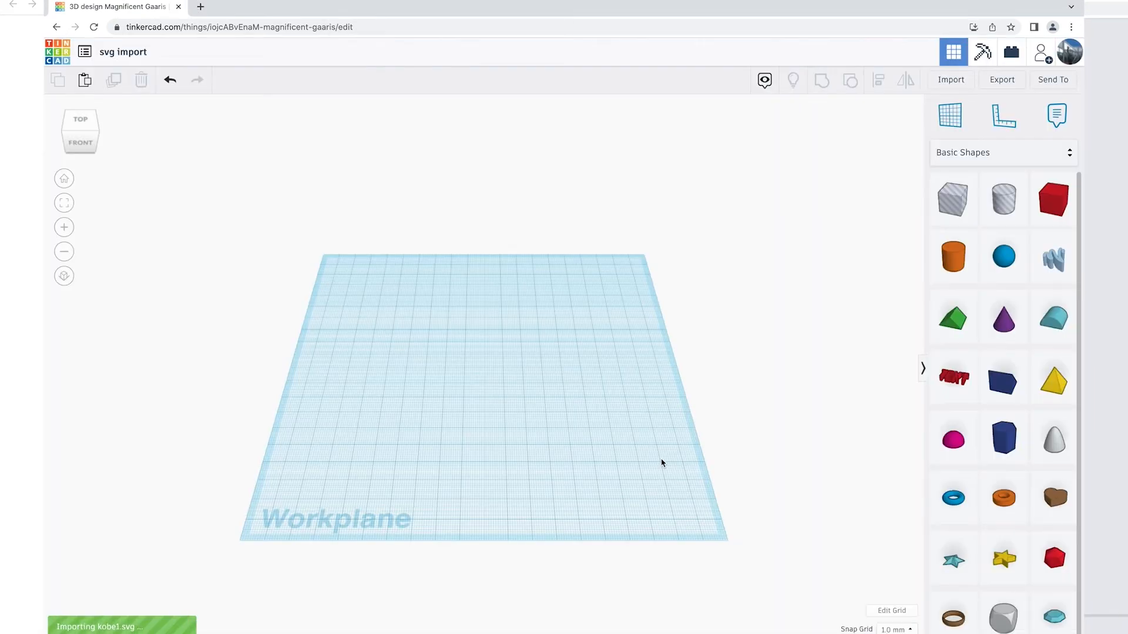
scroll(584, 394, down, 5)
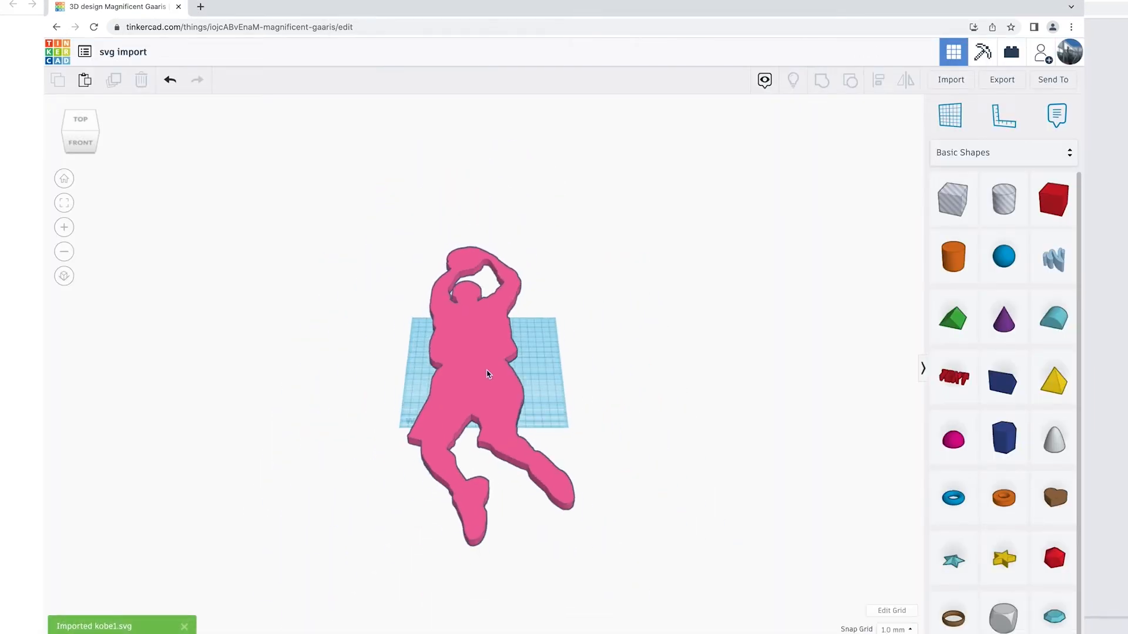
Scale the oversized imported silhouette down proportionally and position it so that it fits within the workplane
click(489, 373)
drag(428, 254, 525, 445)
drag(538, 474, 510, 392)
scroll(510, 392, up, 5)
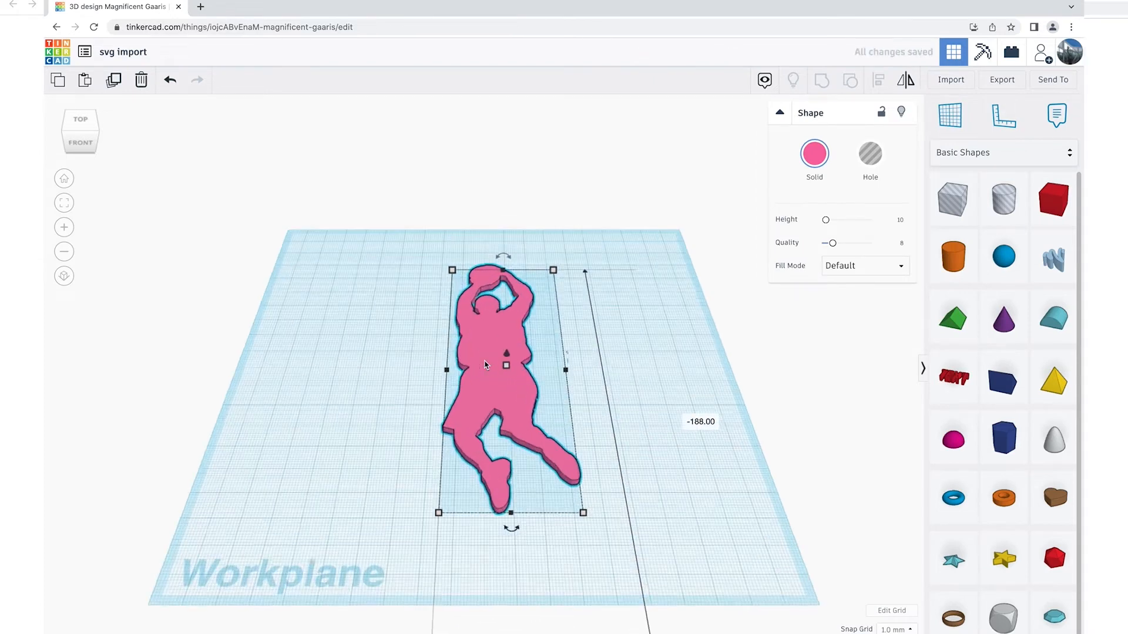
click(649, 386)
right_drag(640, 410, 641, 481)
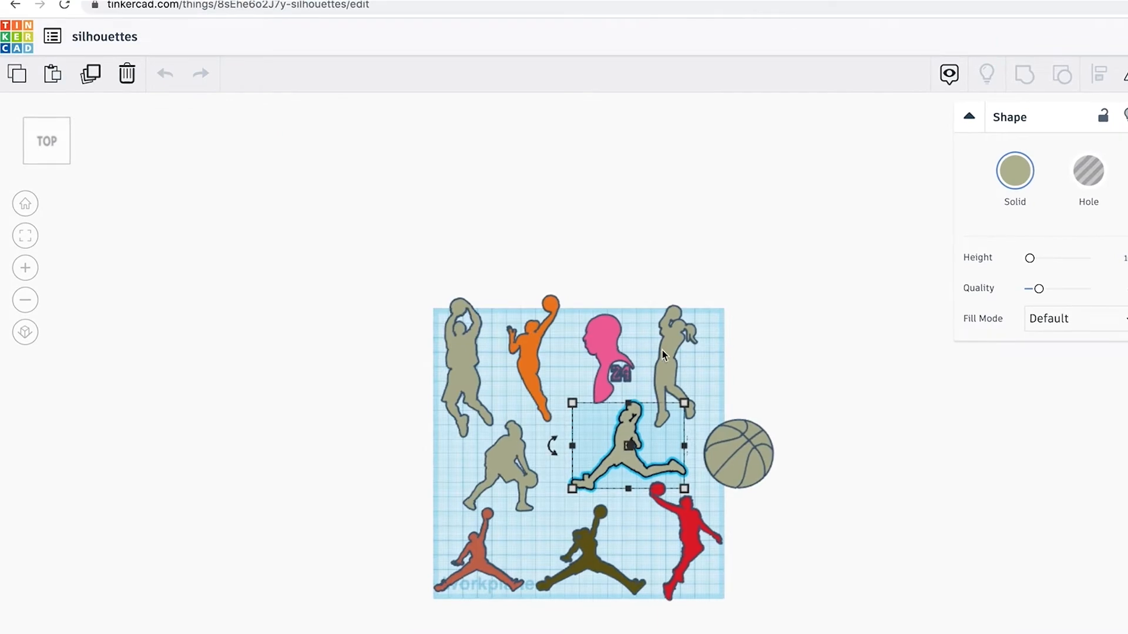
Copy the player silhouette holding the ball overhead with both hands from the silhouettes design and paste it into the Basketball Key design
click(677, 355)
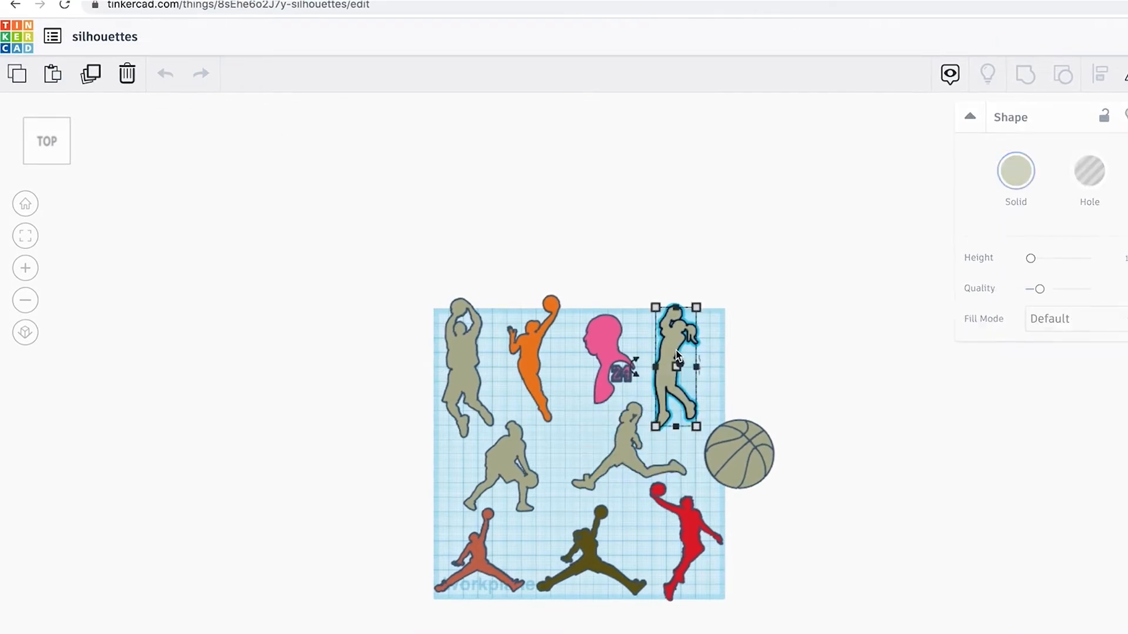
click(463, 357)
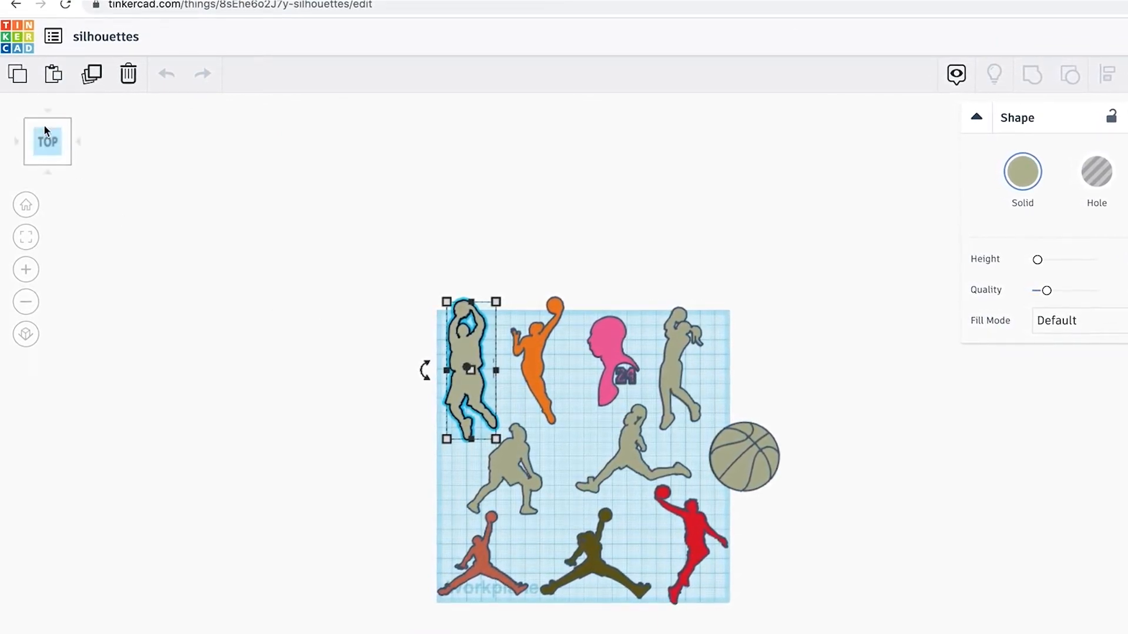
click(19, 81)
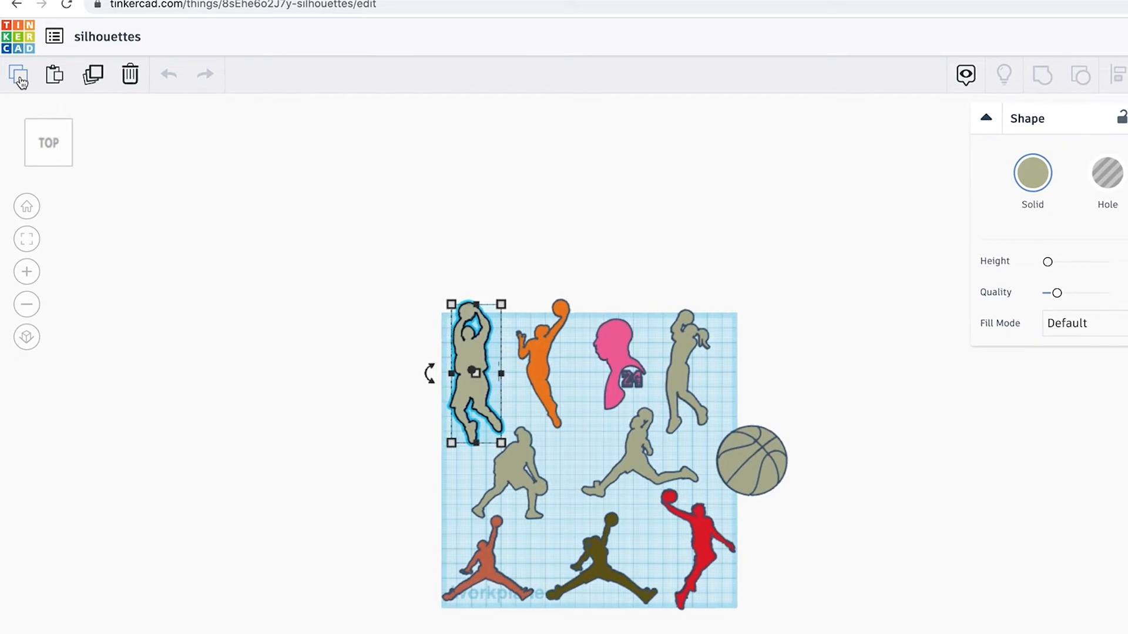
click(19, 41)
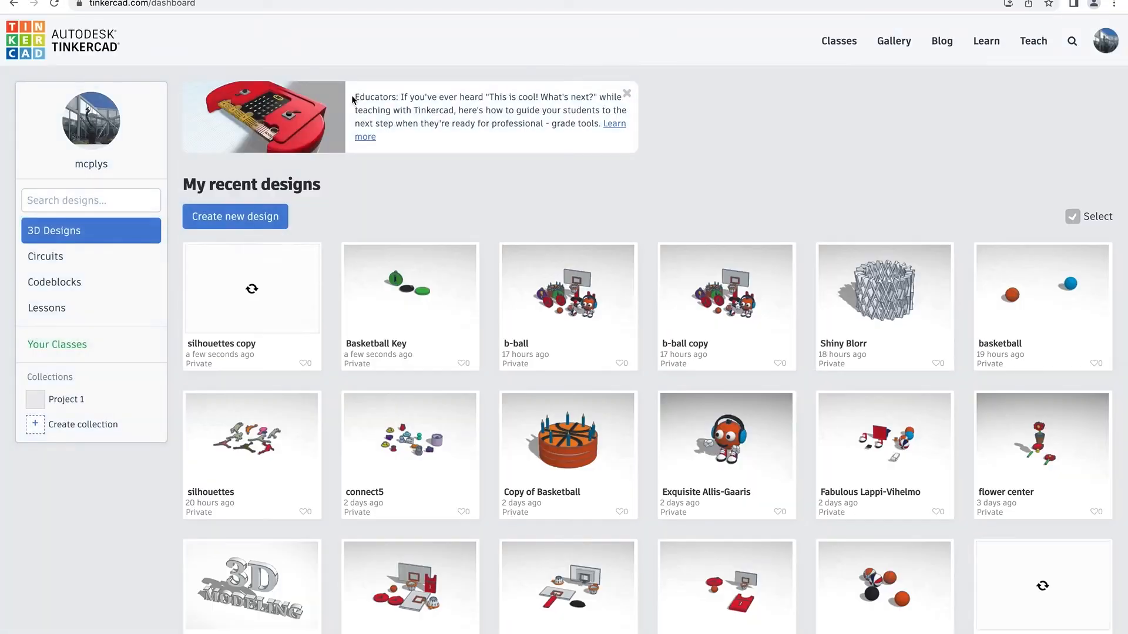
click(364, 259)
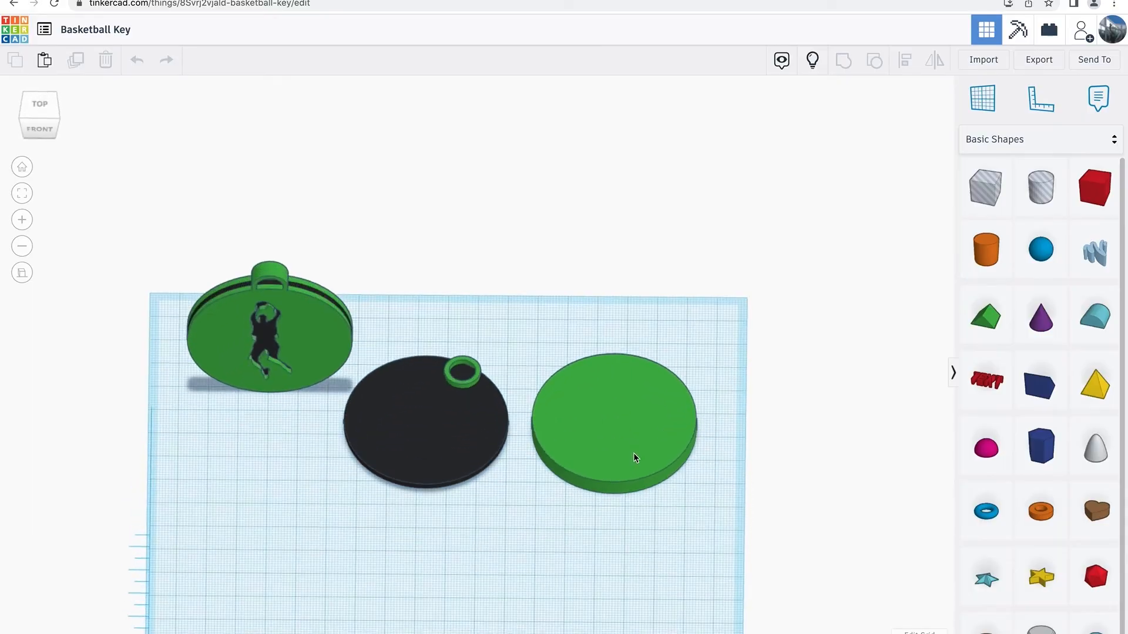
click(44, 62)
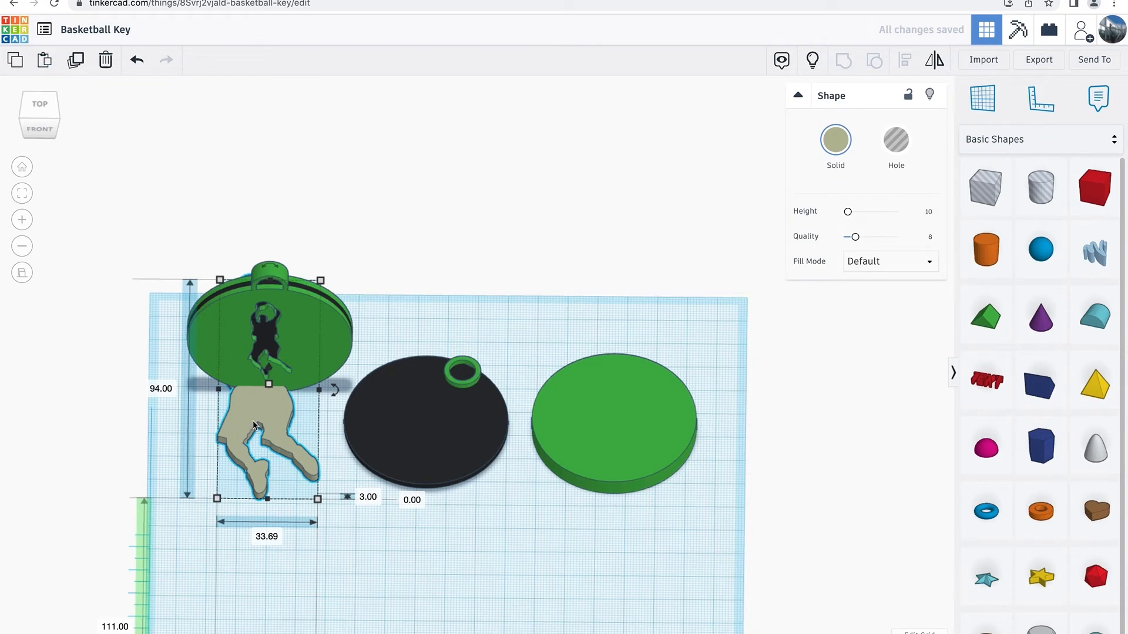
Move the pasted silhouette onto the green disc and set its height to 20 mm
drag(254, 422, 555, 456)
click(679, 539)
text(20)
key(Return)
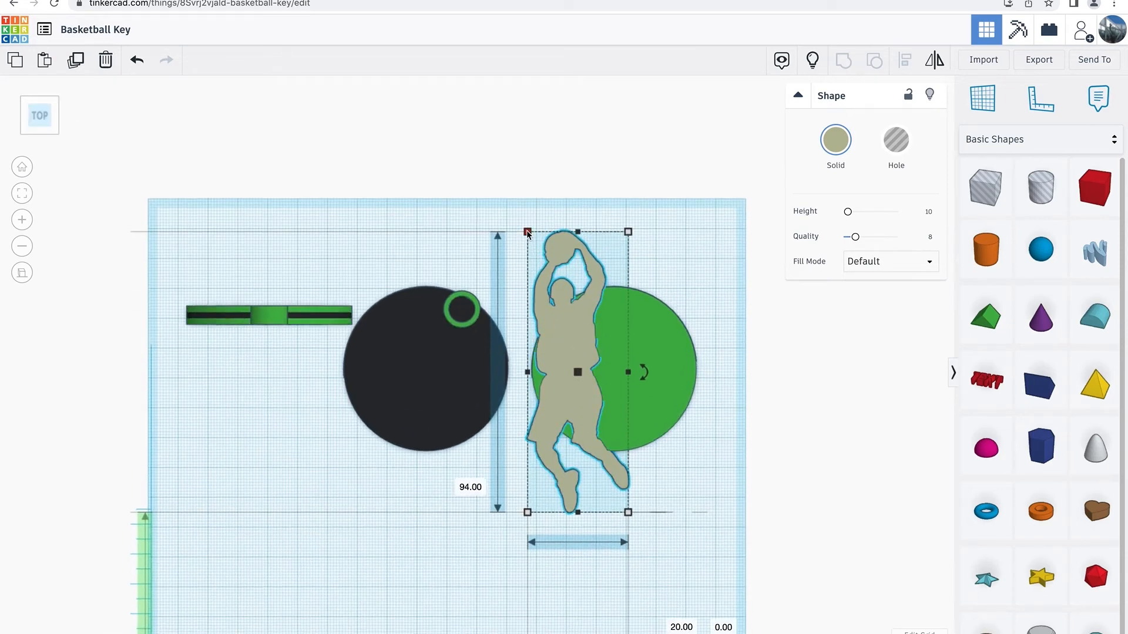
Scale the silhouette down proportionally to about 46 mm long and 16.5 mm wide and place it within the green disc
drag(527, 232, 576, 369)
drag(595, 421, 618, 338)
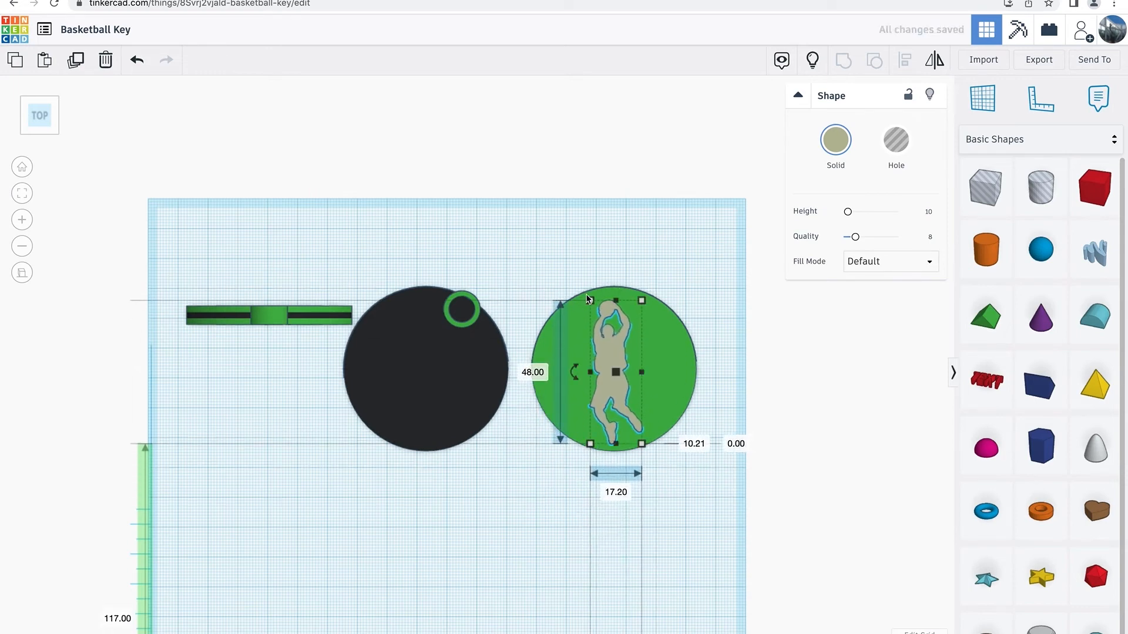
drag(590, 303, 593, 305)
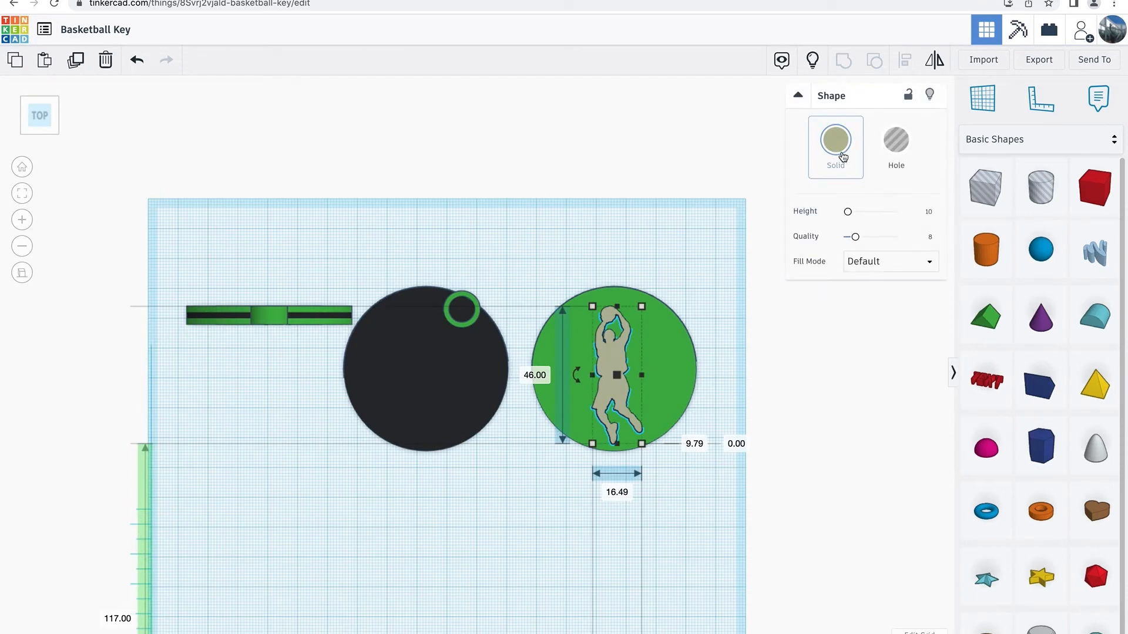
Turn the silhouette into a hole and centre it on the green disc in both length and width
click(899, 146)
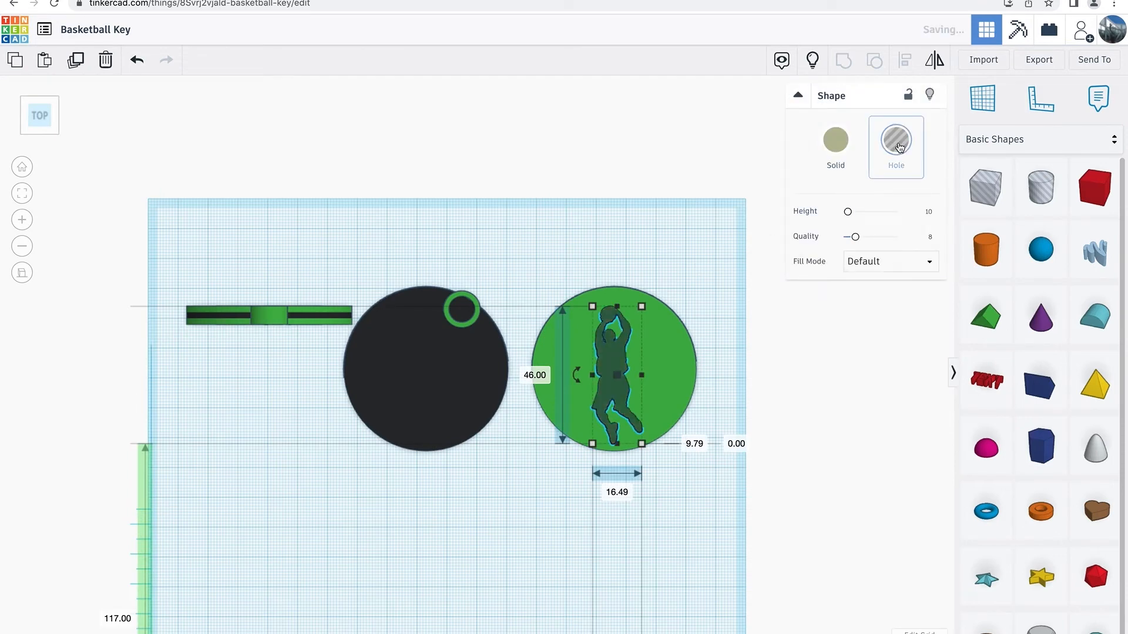
drag(580, 268, 663, 381)
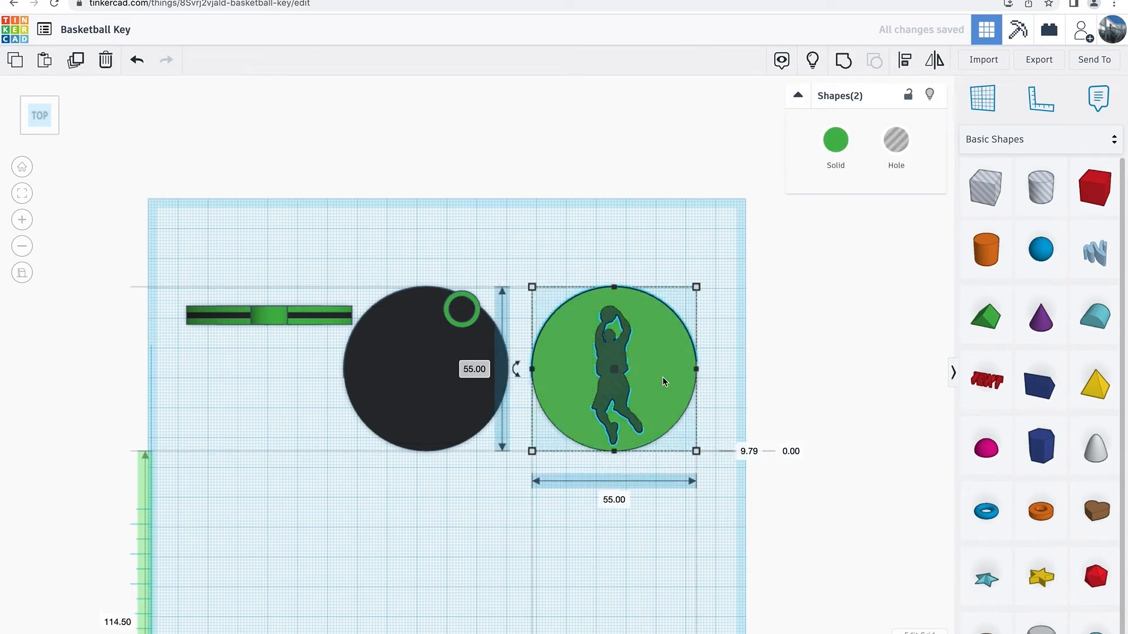
click(906, 60)
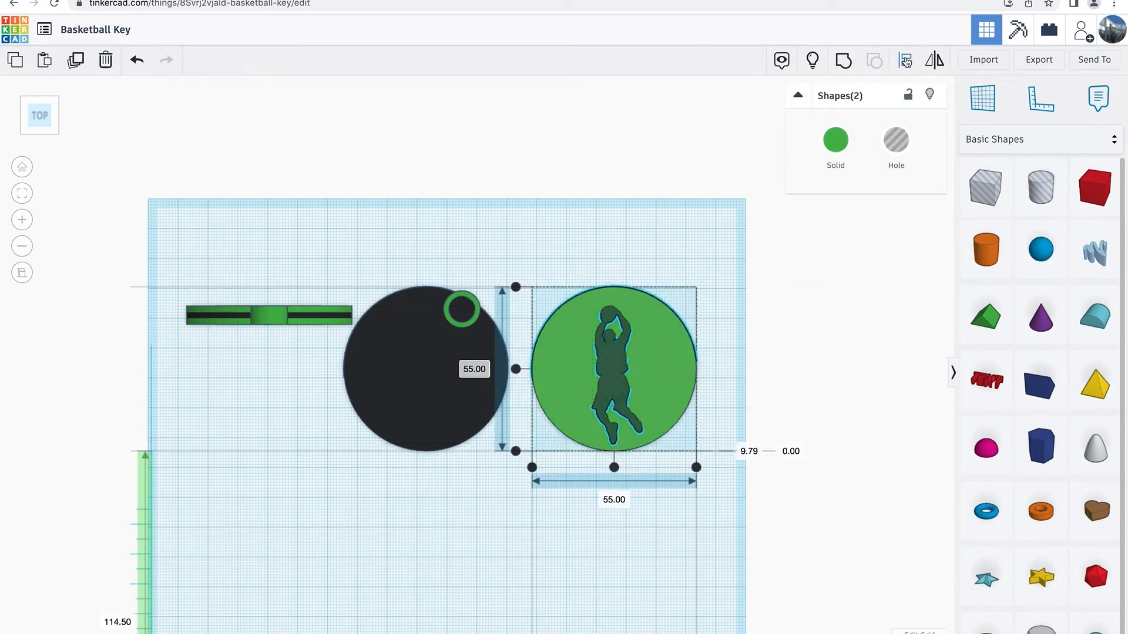
click(516, 369)
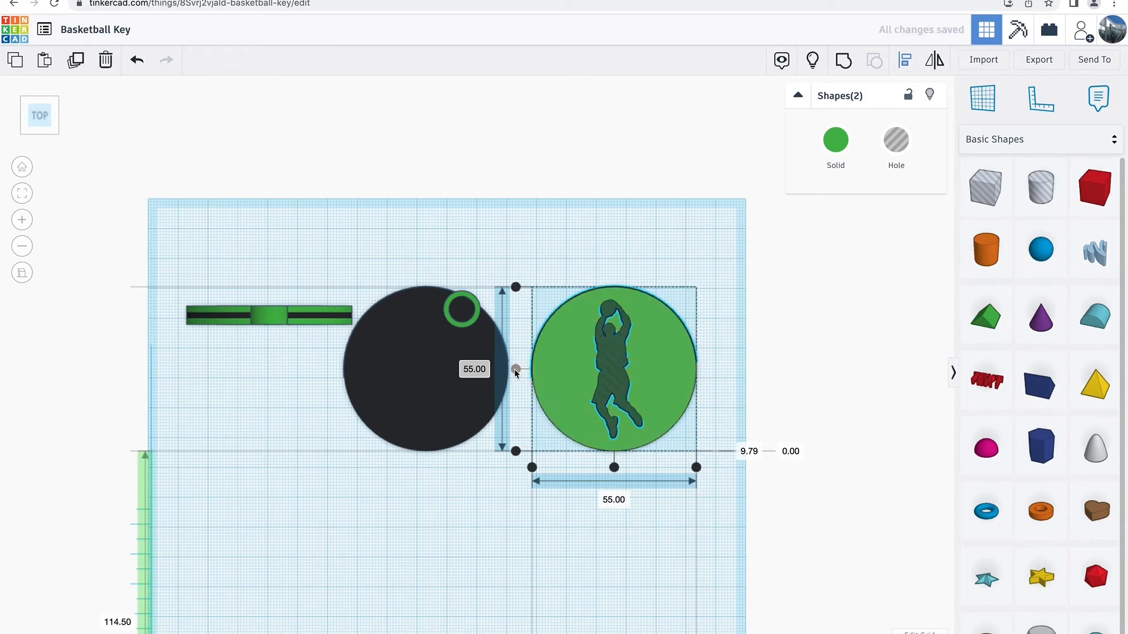
click(614, 467)
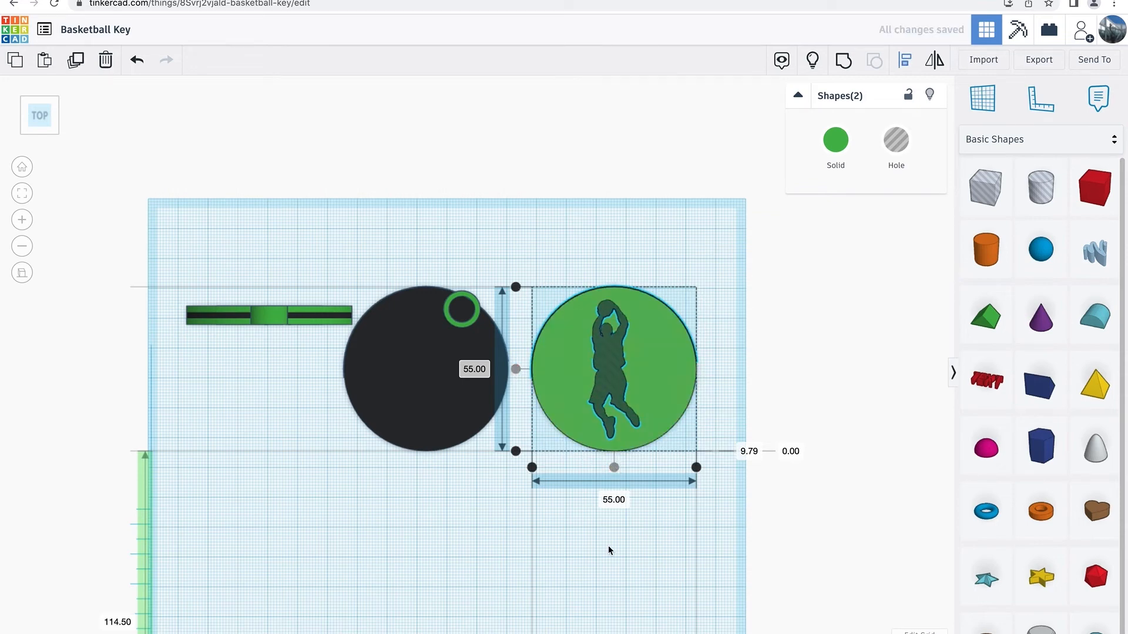
click(656, 552)
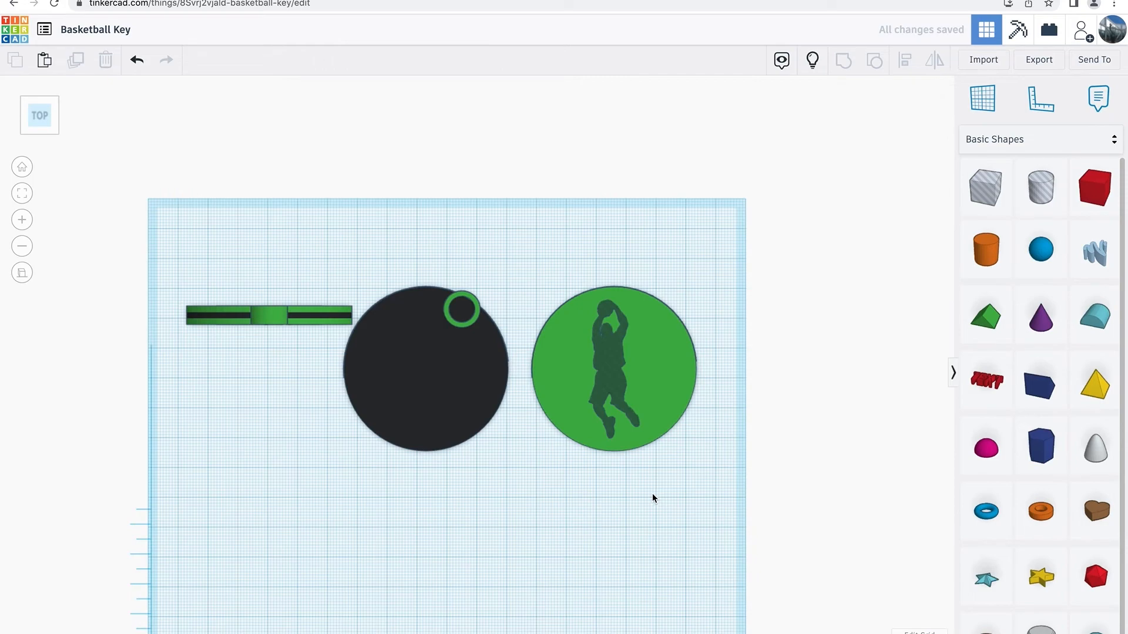
Lower the silhouette hole to -1 mm and group it with the green disc to cut the player shape through
right_drag(649, 493, 617, 411)
click(615, 413)
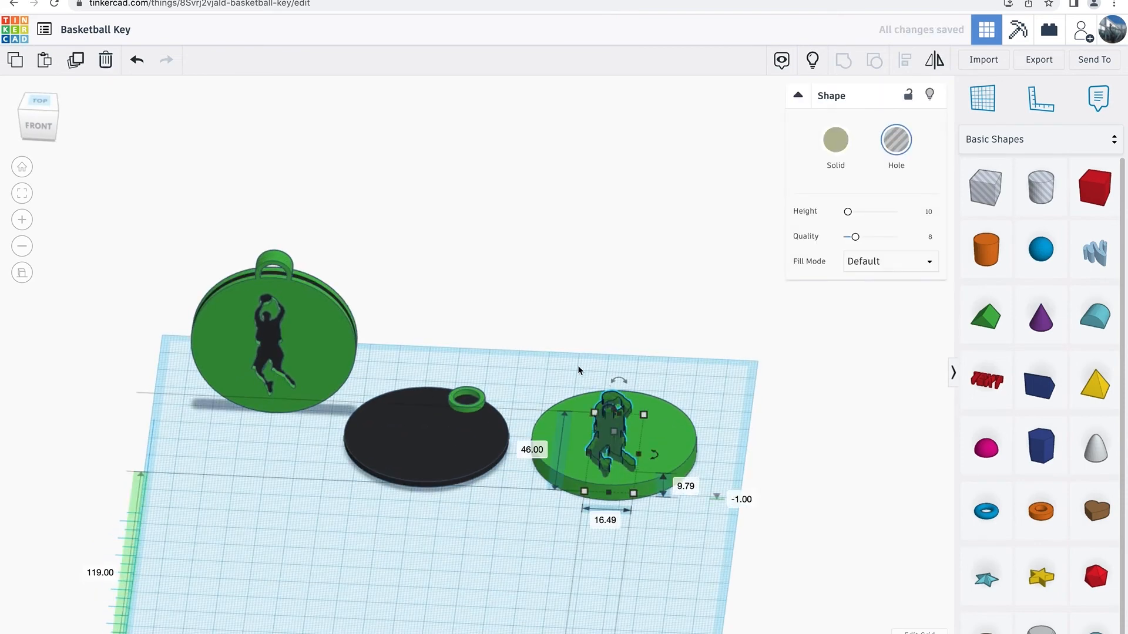
shift+click(667, 448)
right_drag(741, 320, 751, 174)
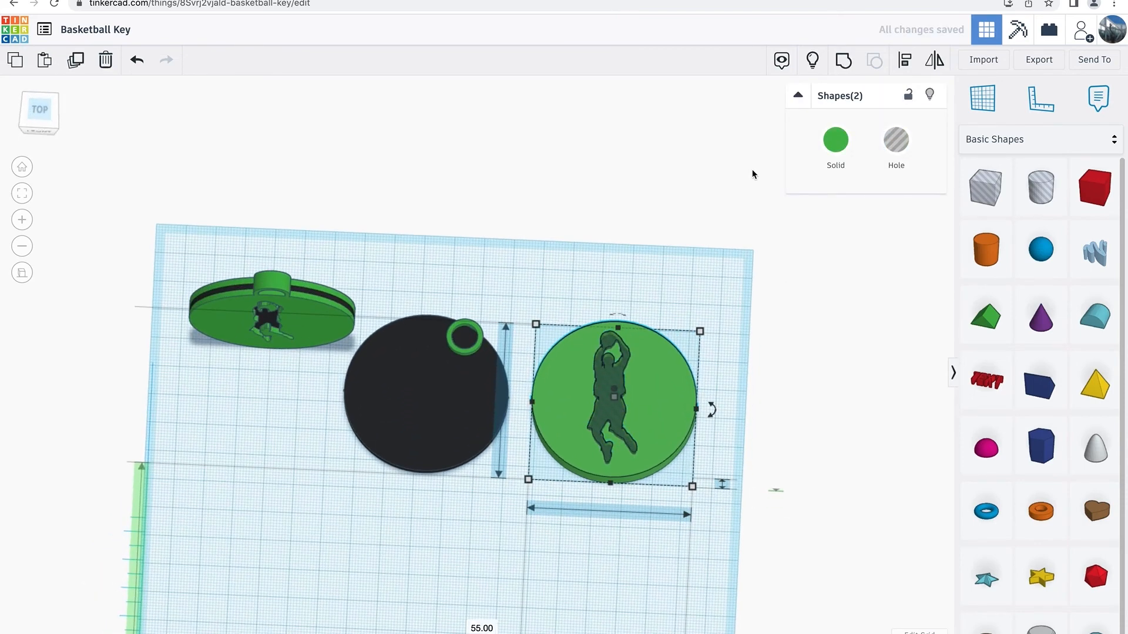
click(844, 60)
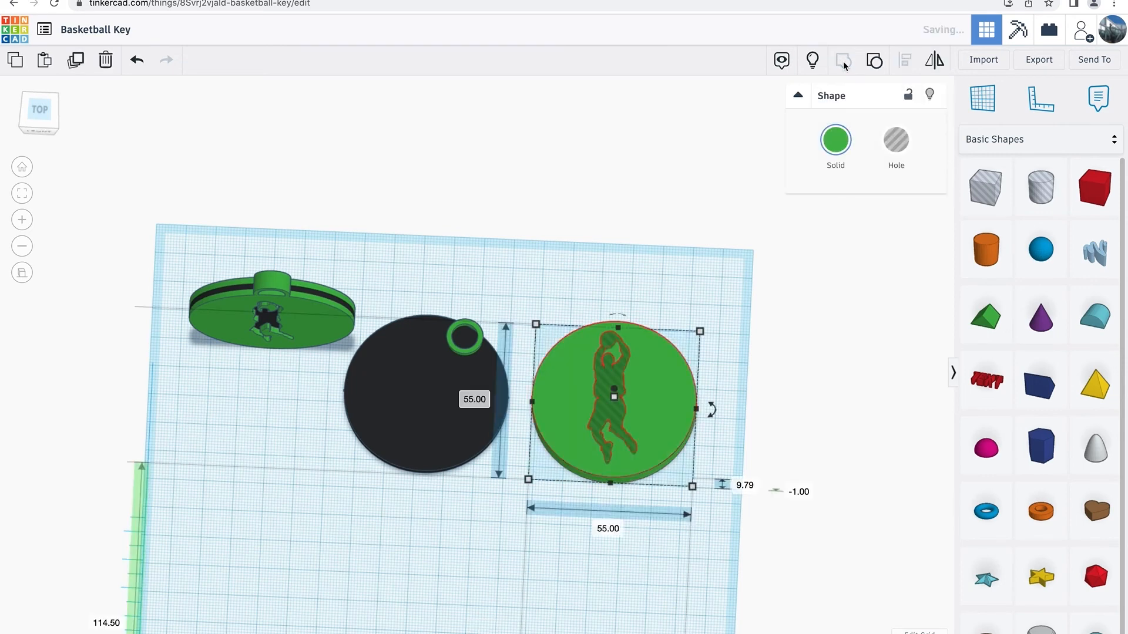
click(625, 279)
right_drag(544, 553, 551, 617)
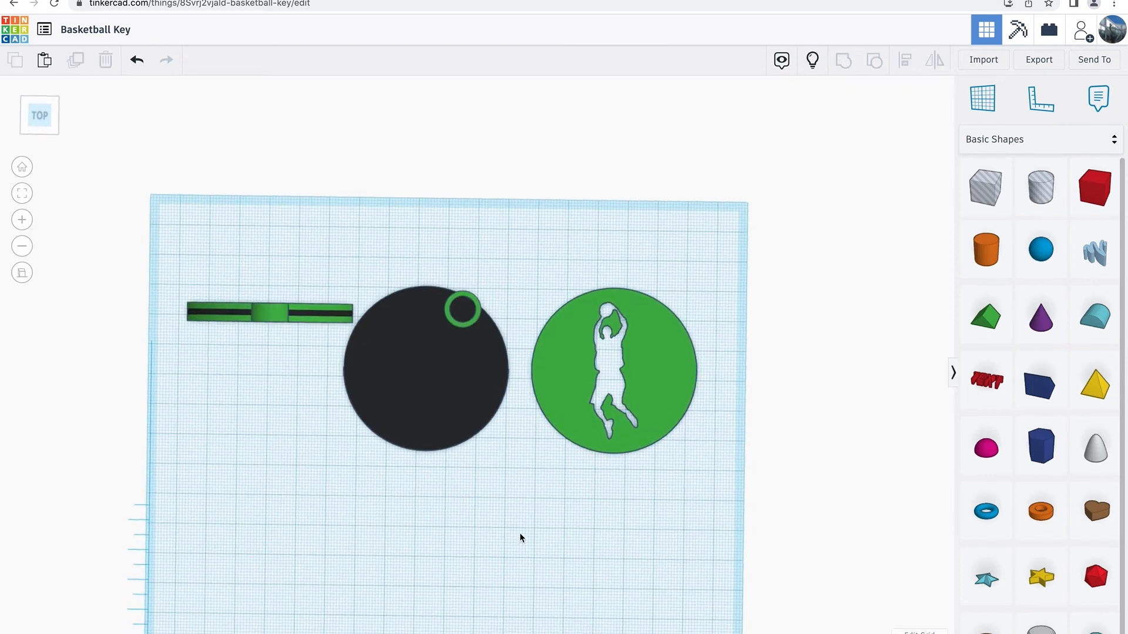
Move the black disc into the cut green disc and align their centres, including at middle height
drag(428, 393, 615, 396)
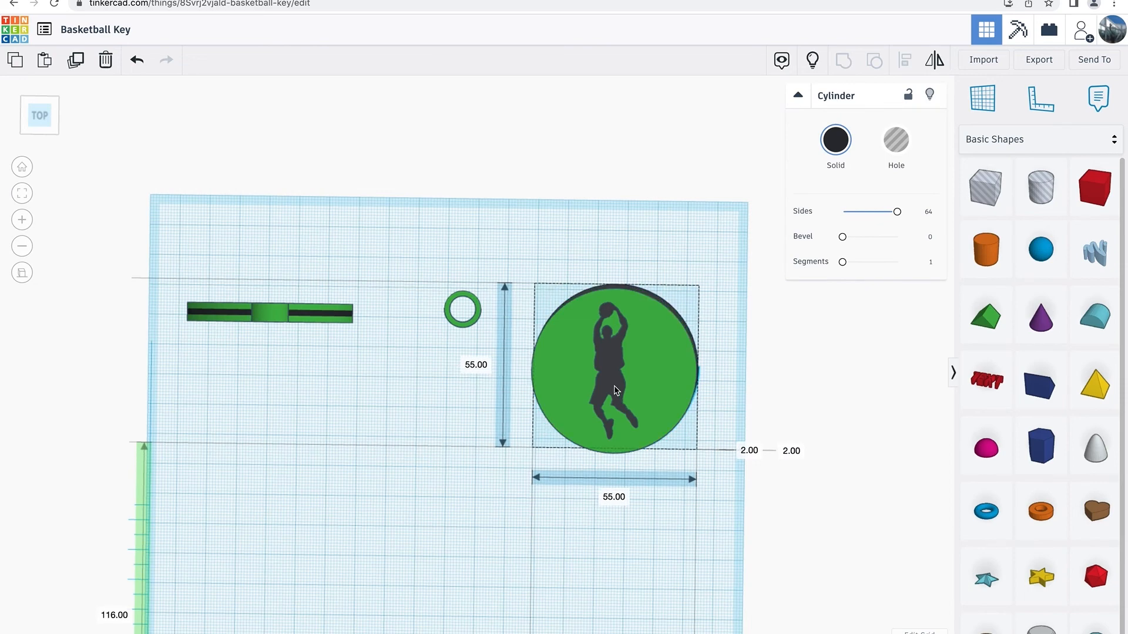
drag(559, 253, 659, 375)
click(904, 61)
click(712, 373)
right_drag(636, 558, 636, 406)
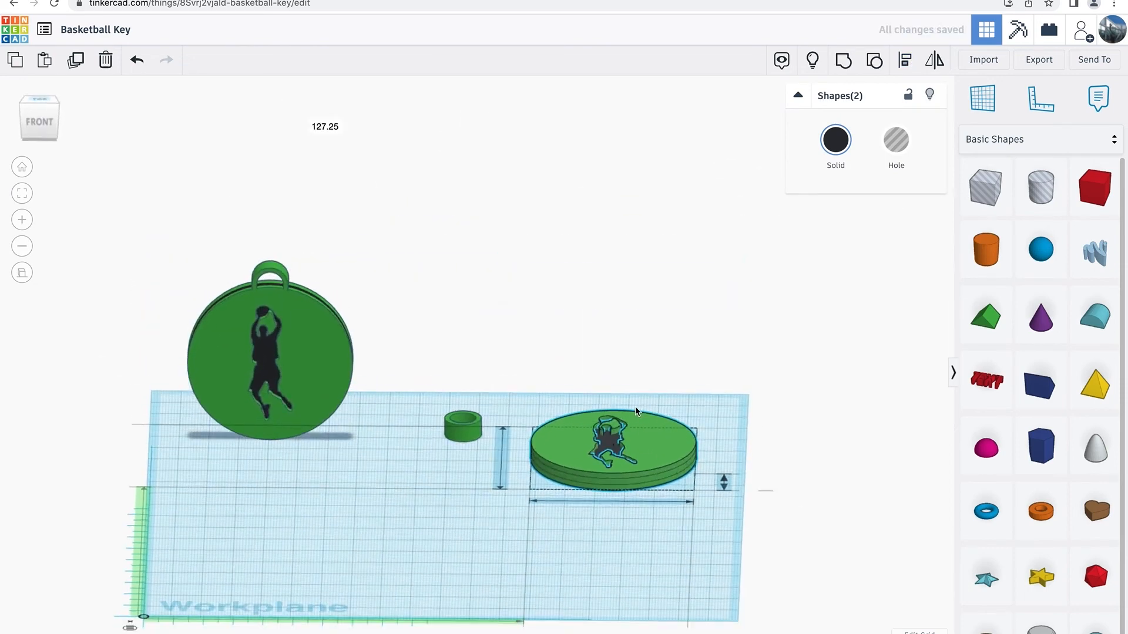
scroll(723, 512, up, 5)
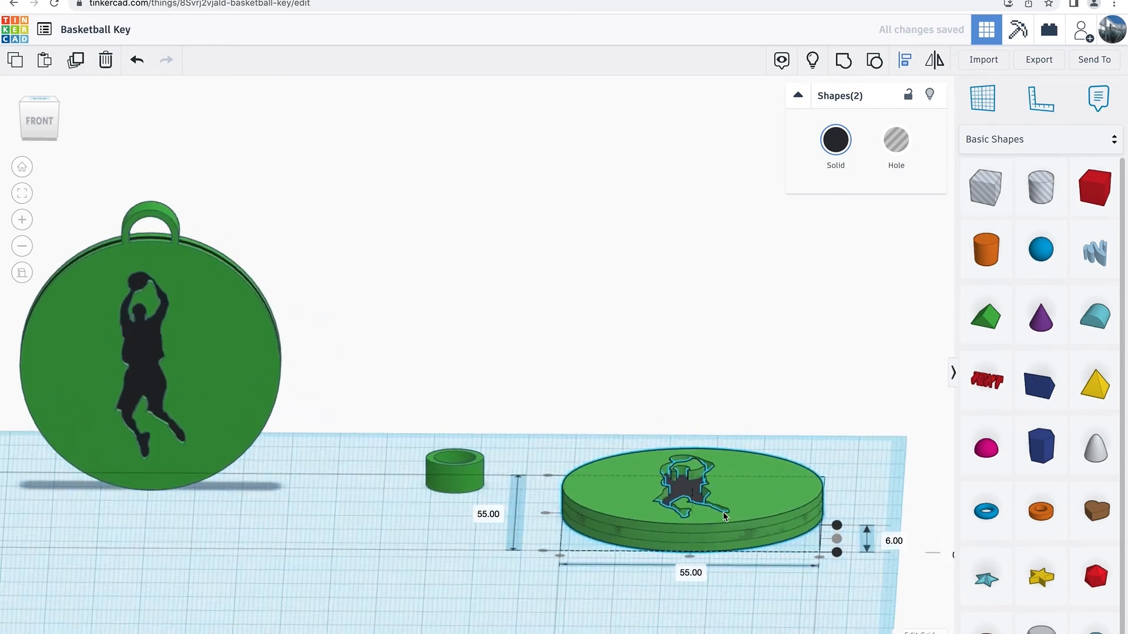
scroll(723, 513, up, 2)
middle_drag(631, 451, 393, 295)
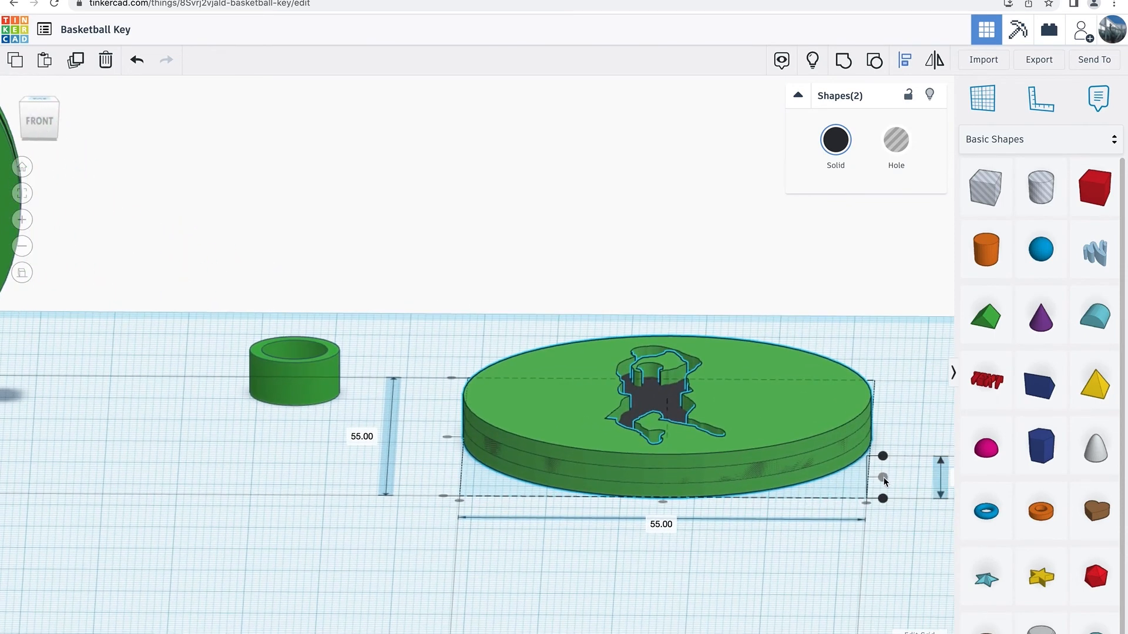
click(602, 269)
Group the black and green discs as one multicolour shape that keeps both original colours
right_drag(572, 271, 584, 424)
drag(509, 522, 636, 387)
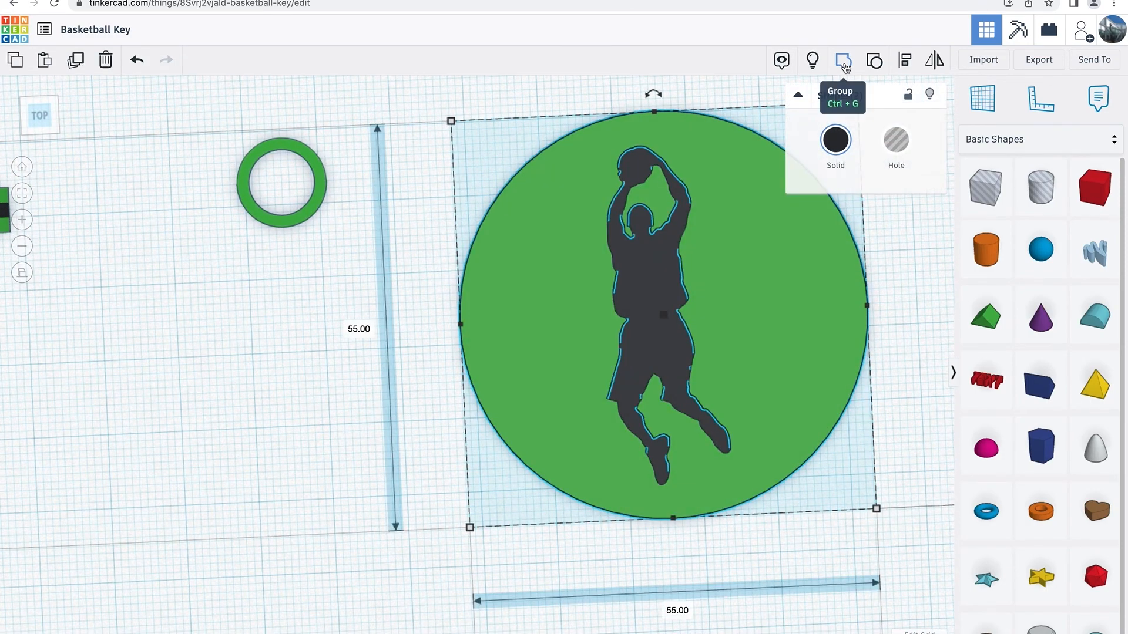
click(844, 61)
click(835, 139)
click(840, 314)
click(294, 411)
Place the multicolour disc and the ring so the ring sits above the player's head, and centre them widthwise
drag(748, 282, 491, 380)
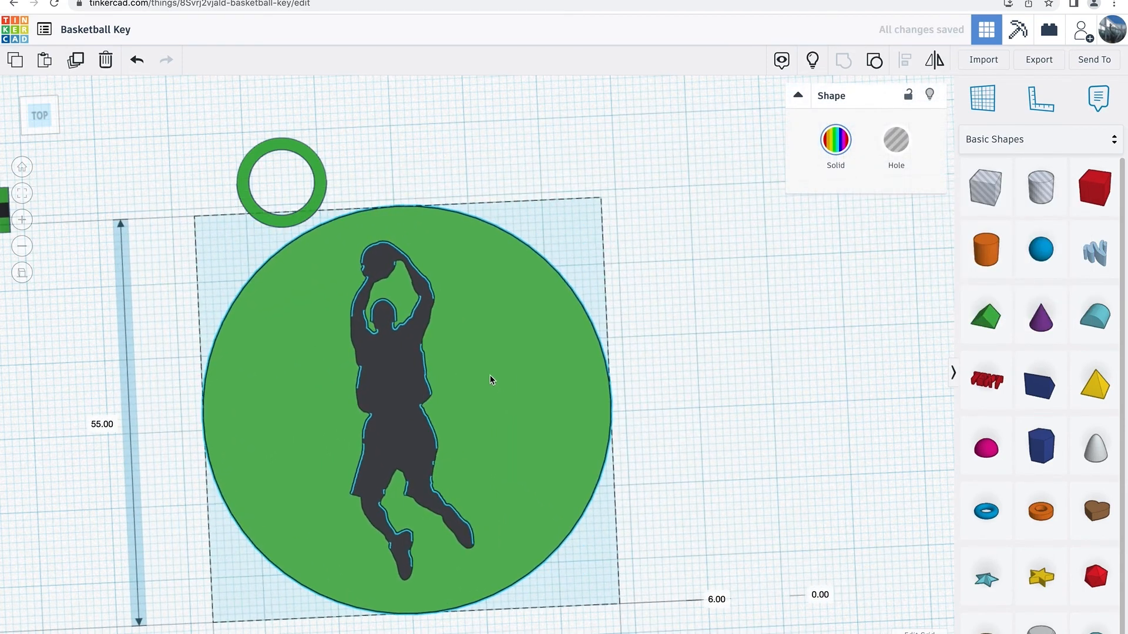
drag(283, 147, 373, 130)
drag(304, 98, 486, 258)
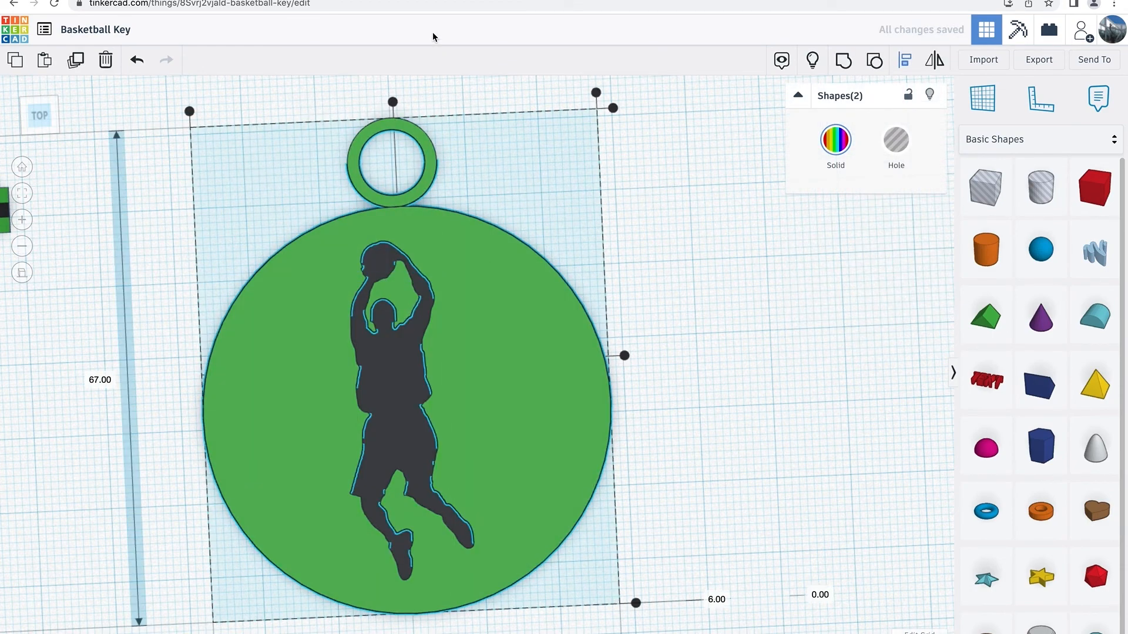
click(394, 102)
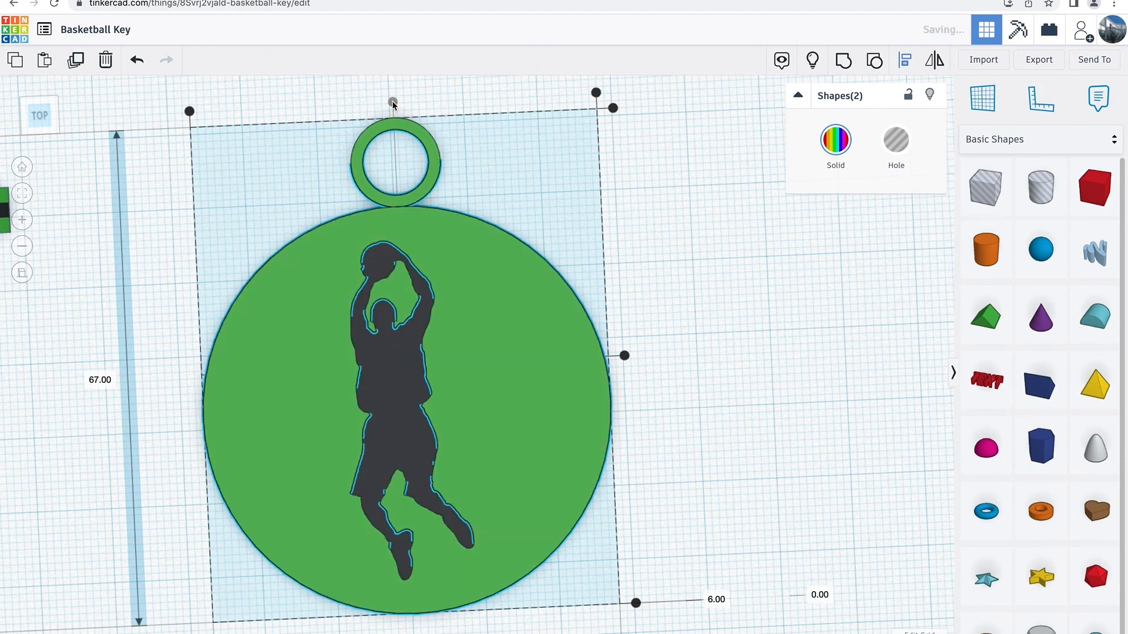
click(677, 204)
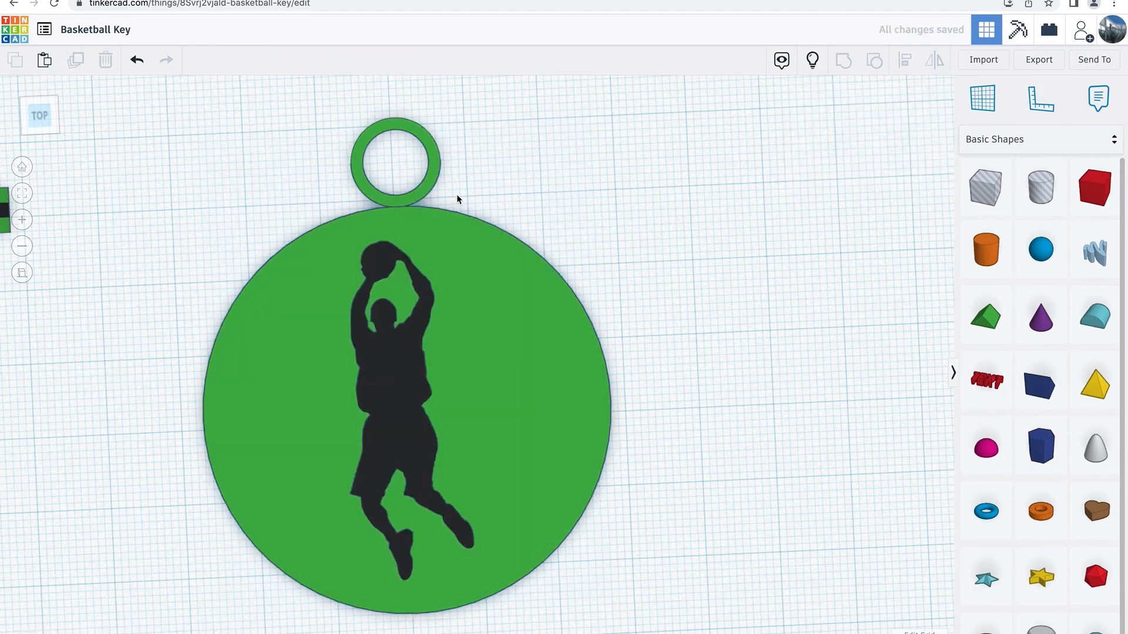
Nudge the ring 3 mm toward the disc so it overlaps the disc's edge
click(433, 174)
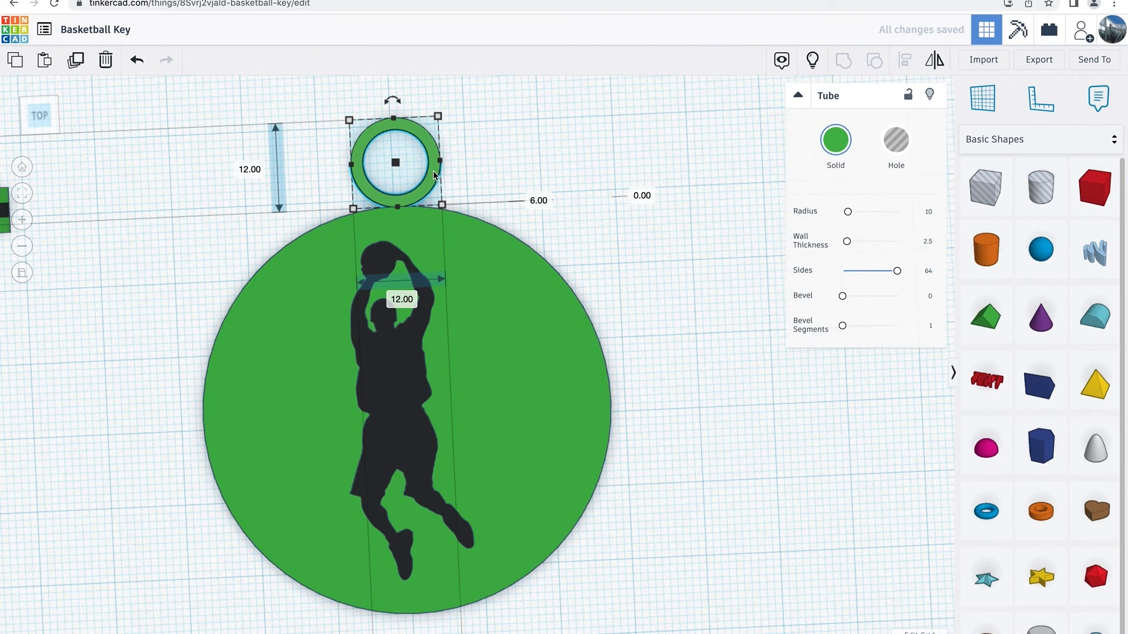
key(Down)
key(Down)
key(Down)
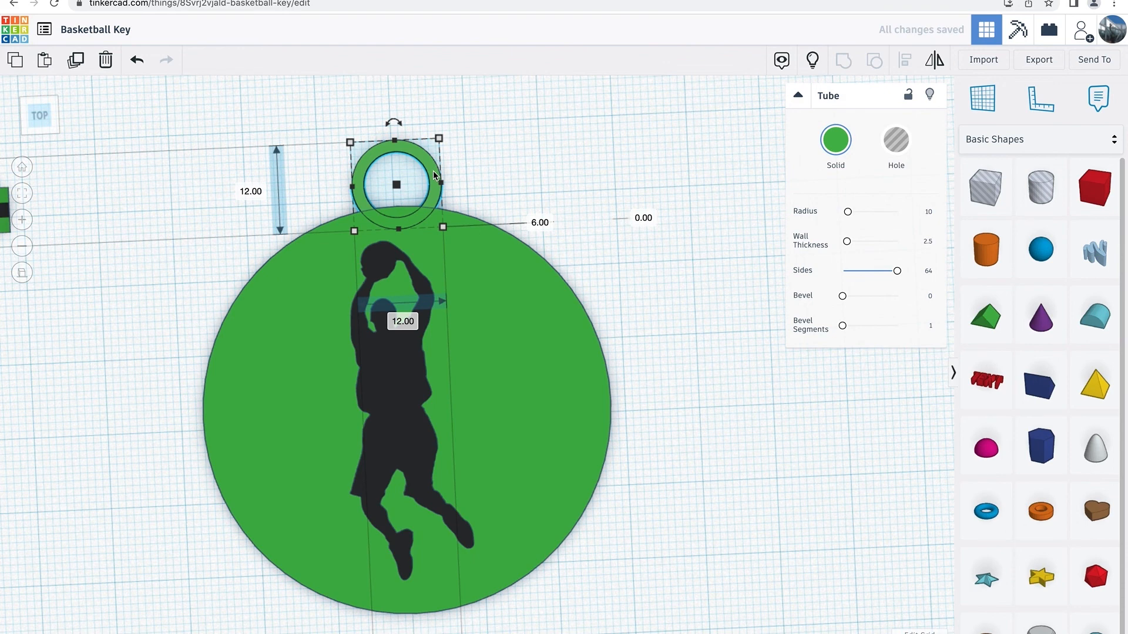
Group the ring with the multicolour disc into a single keychain
click(505, 135)
drag(506, 133, 352, 278)
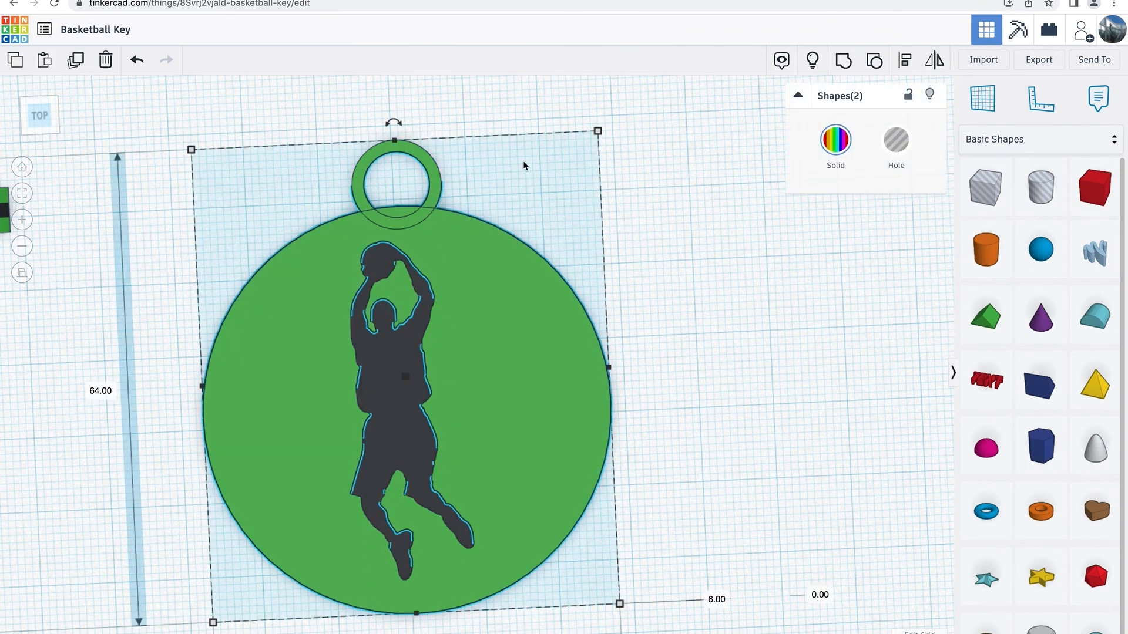
click(844, 61)
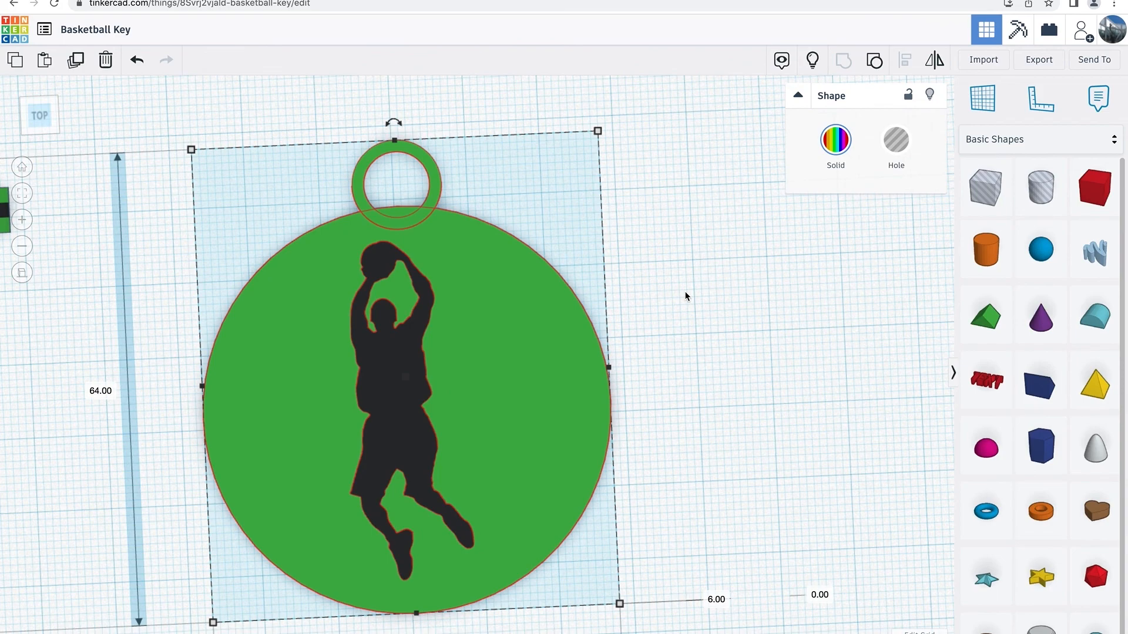
click(687, 296)
right_drag(685, 388, 697, 429)
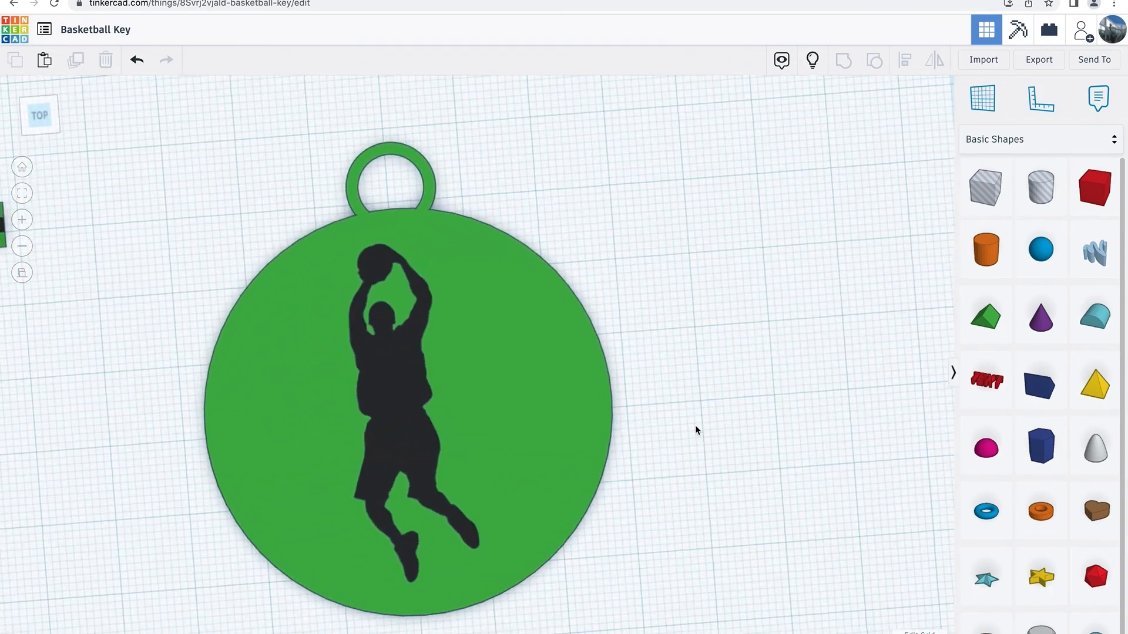